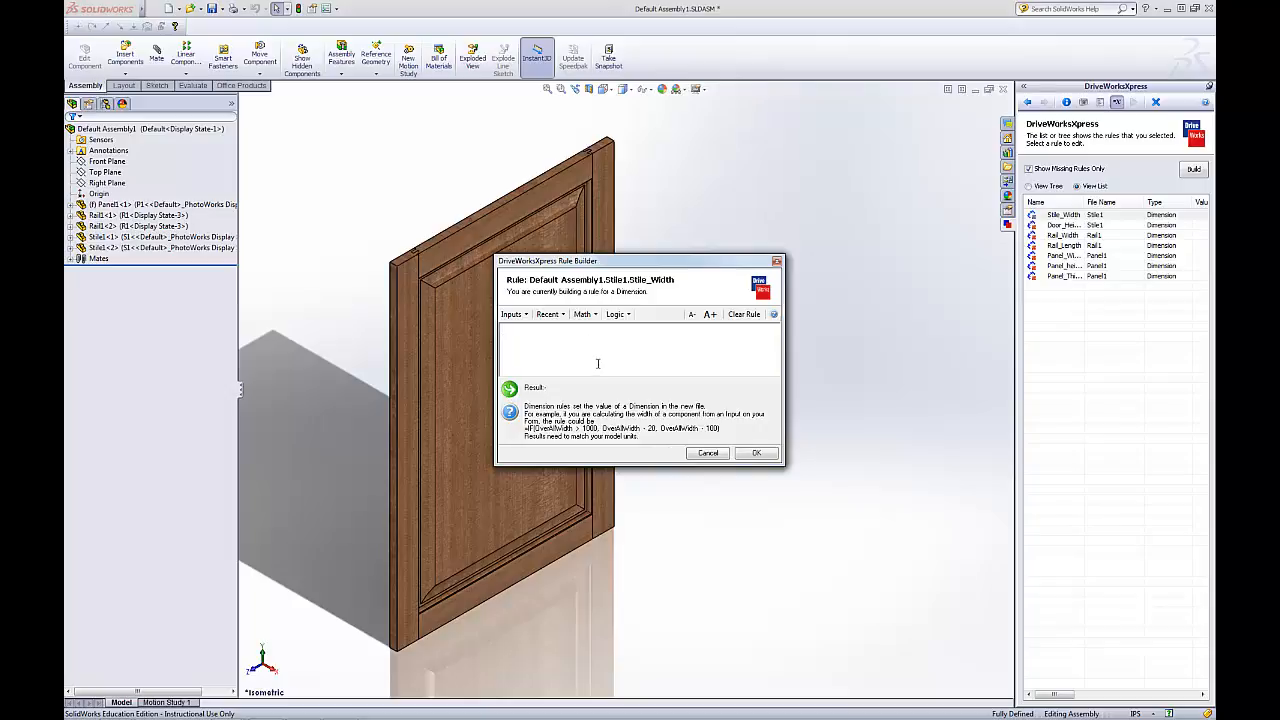
Define the Stile_Width rule as =StileWidth - 5 and save it
text(=)
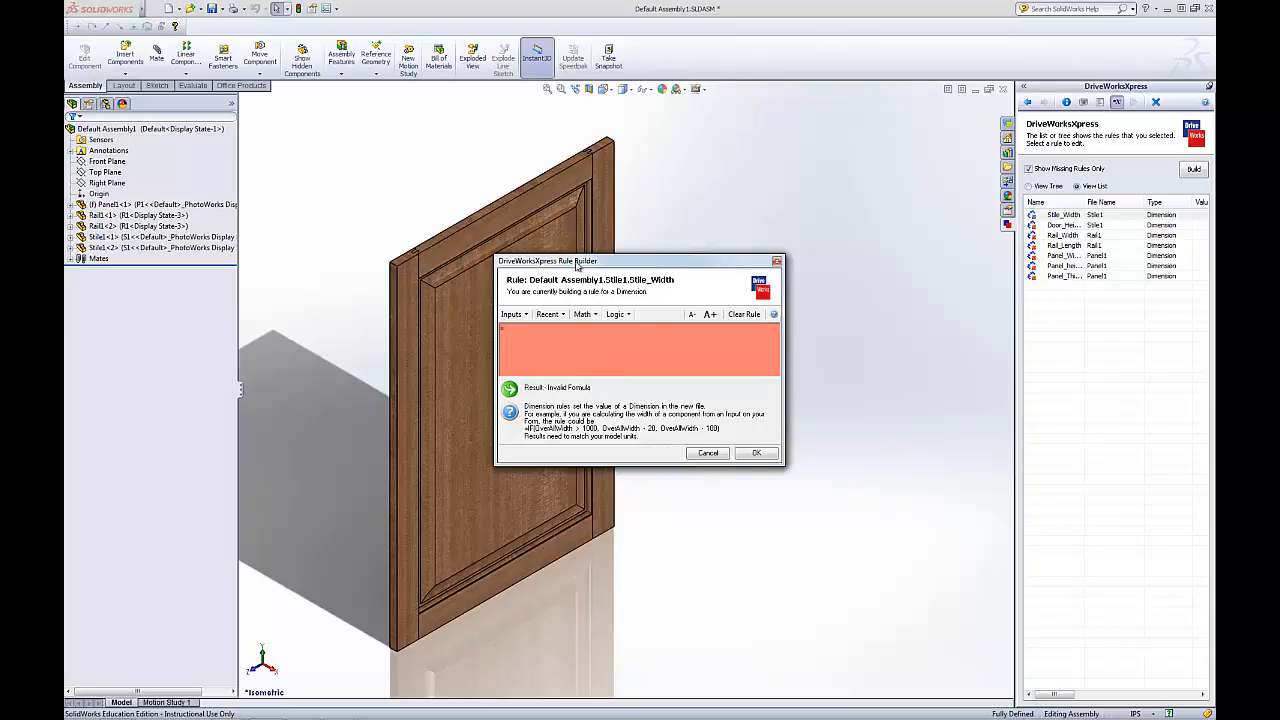
click(514, 314)
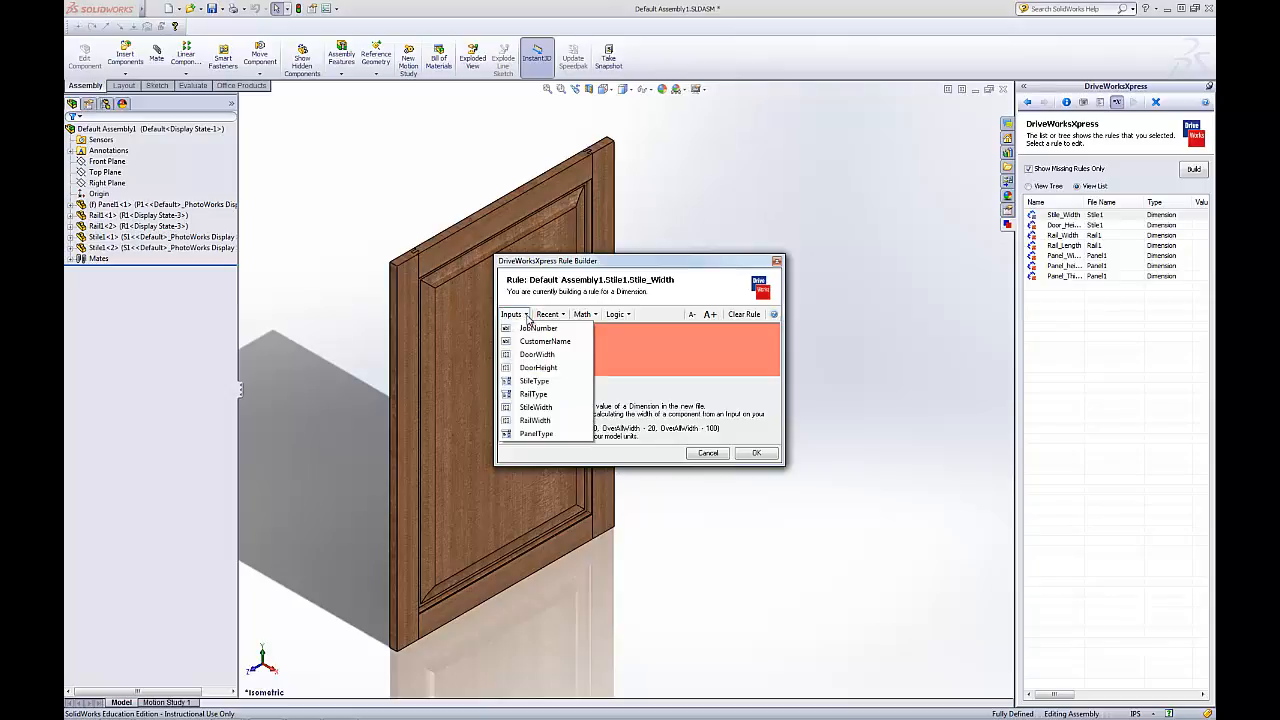
click(542, 408)
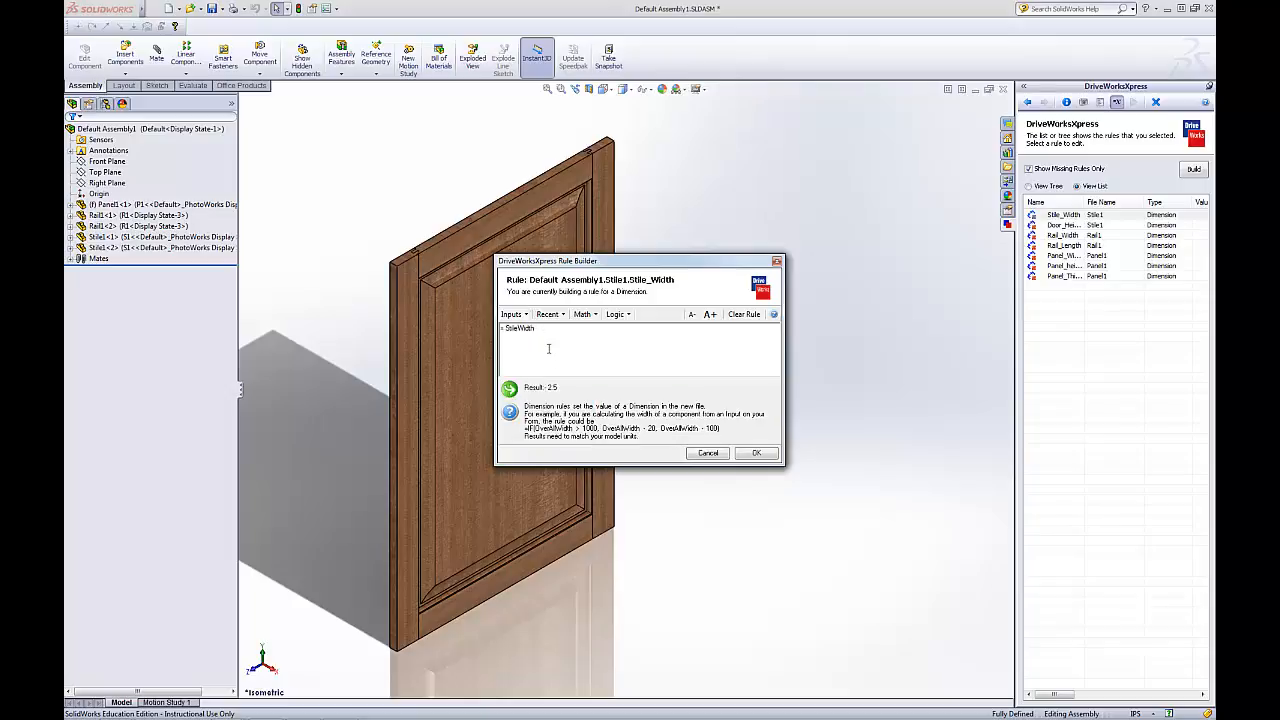
text(- )
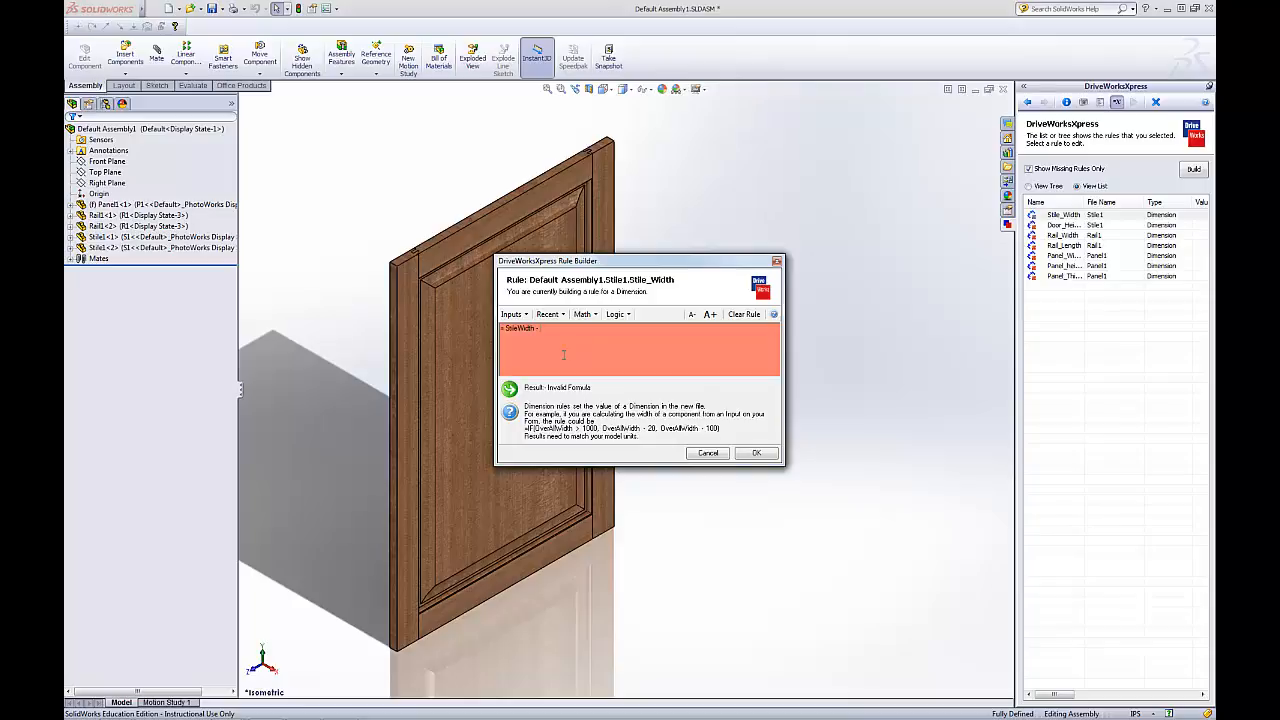
text(5)
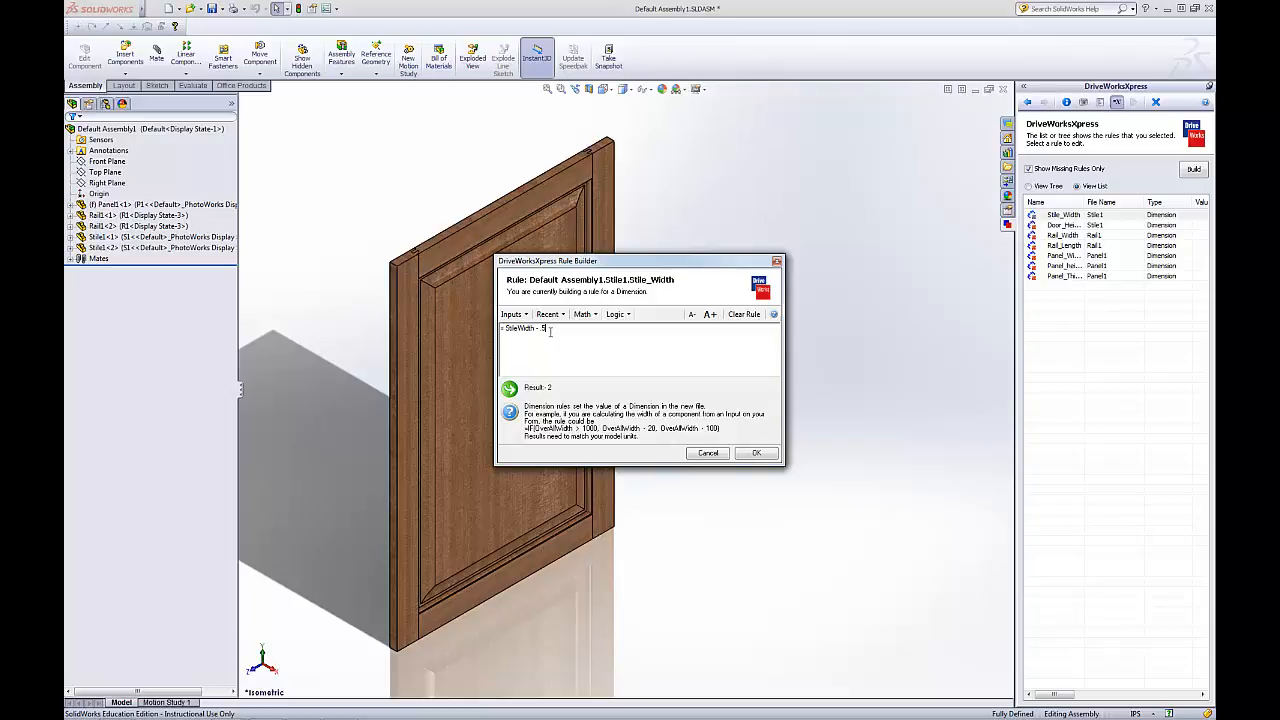
click(752, 455)
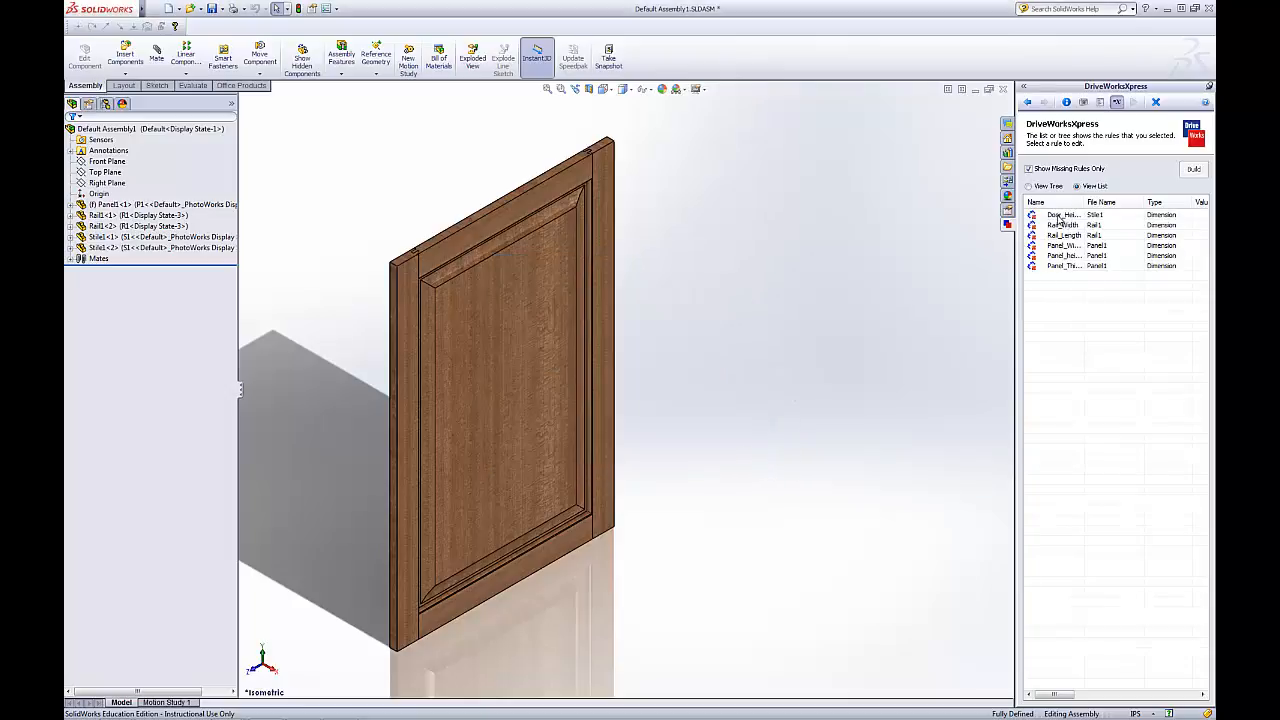
Set the Door_Height rule to =DoorHeight so it evaluates to 30
double_click(1060, 216)
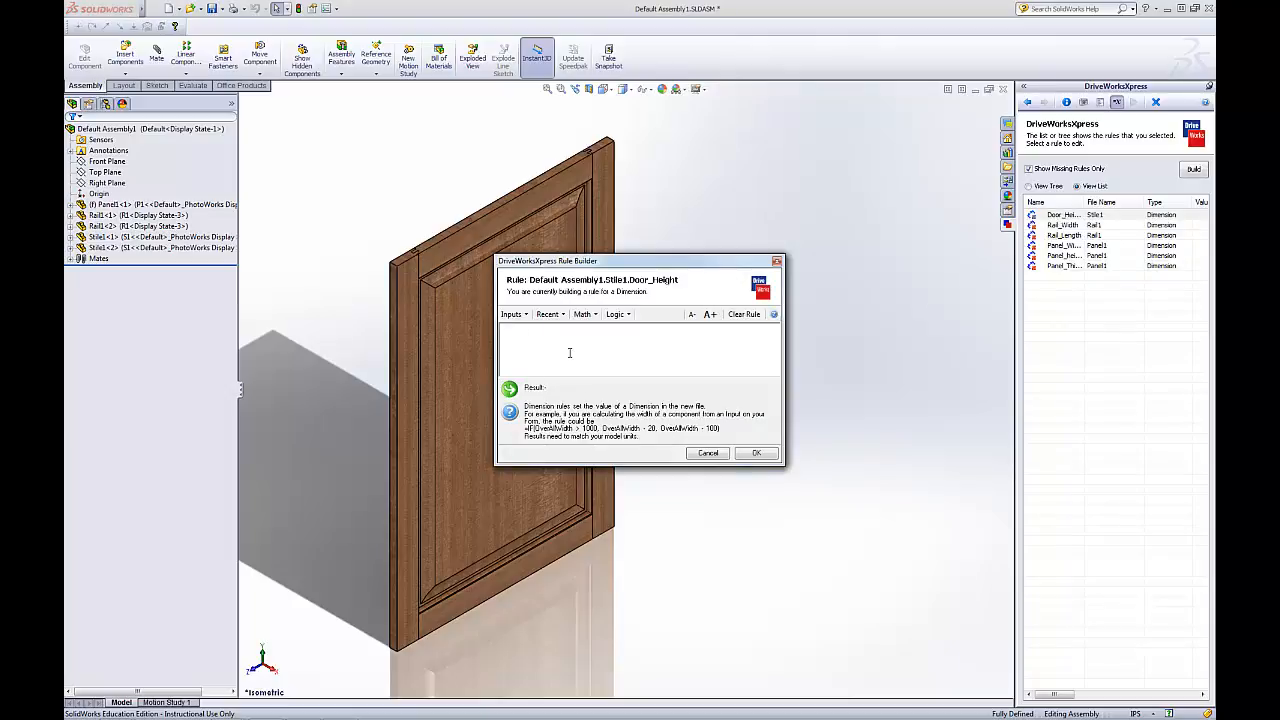
text(=)
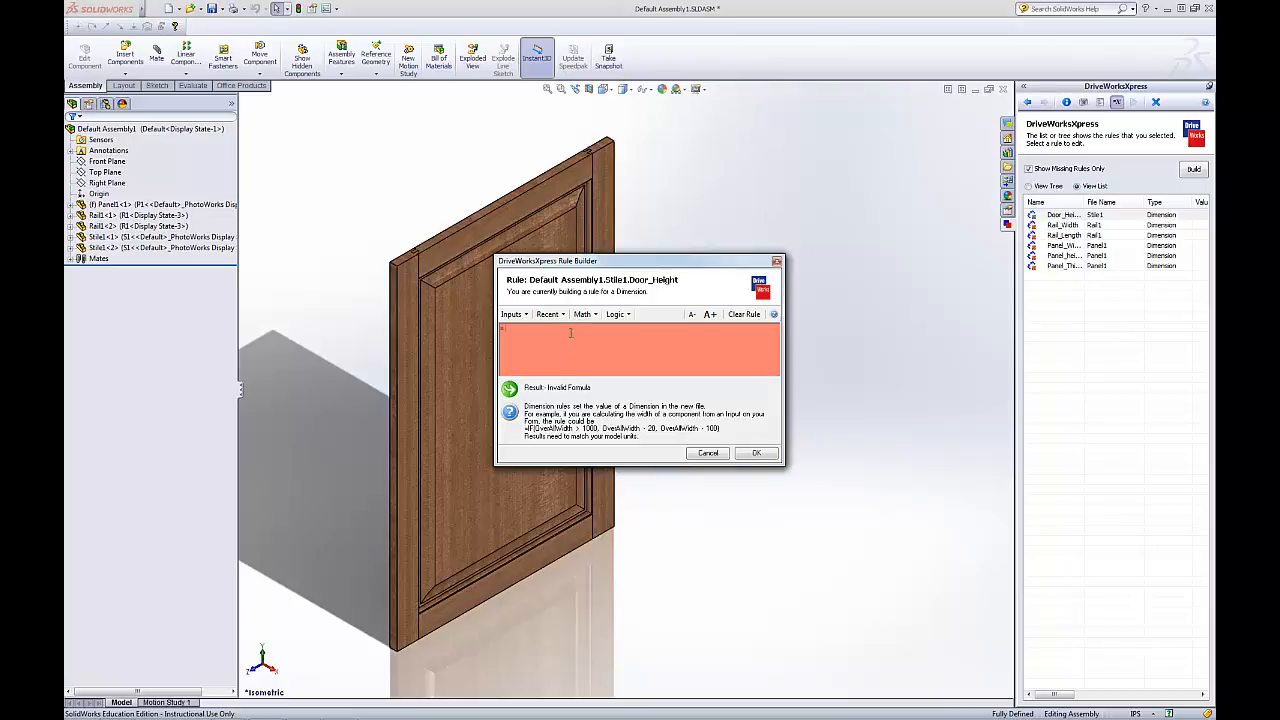
click(518, 315)
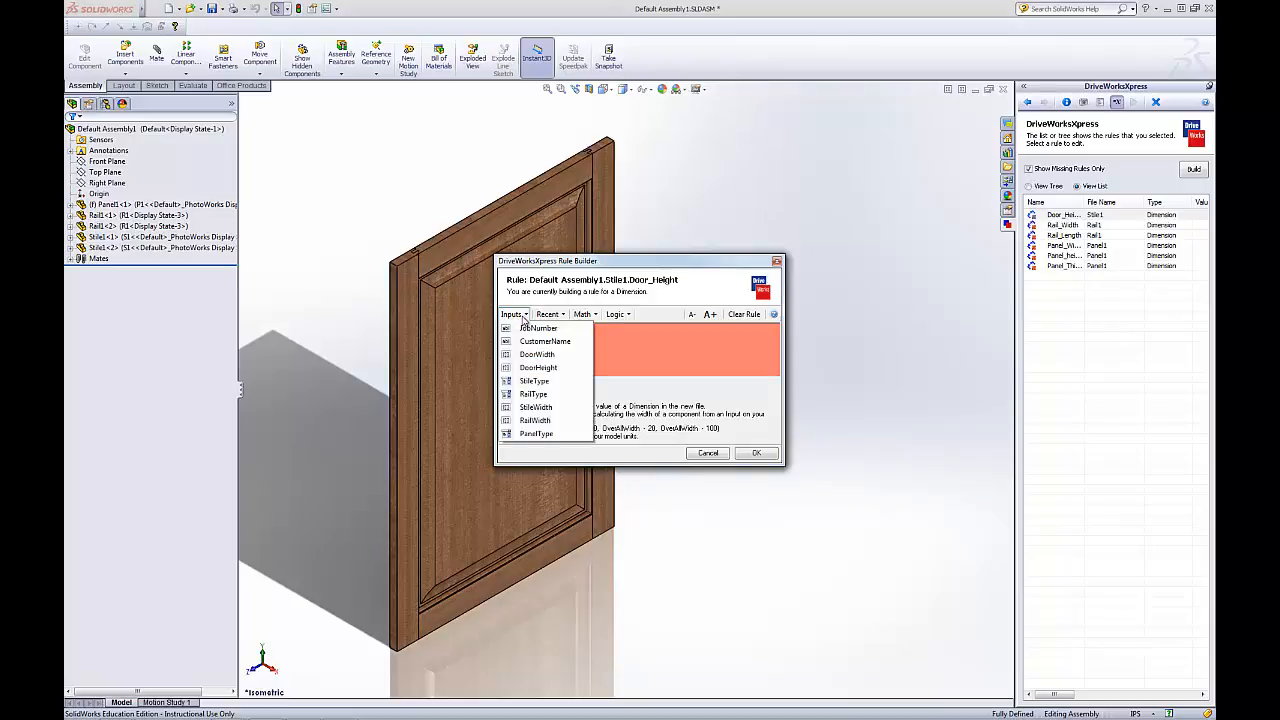
click(535, 368)
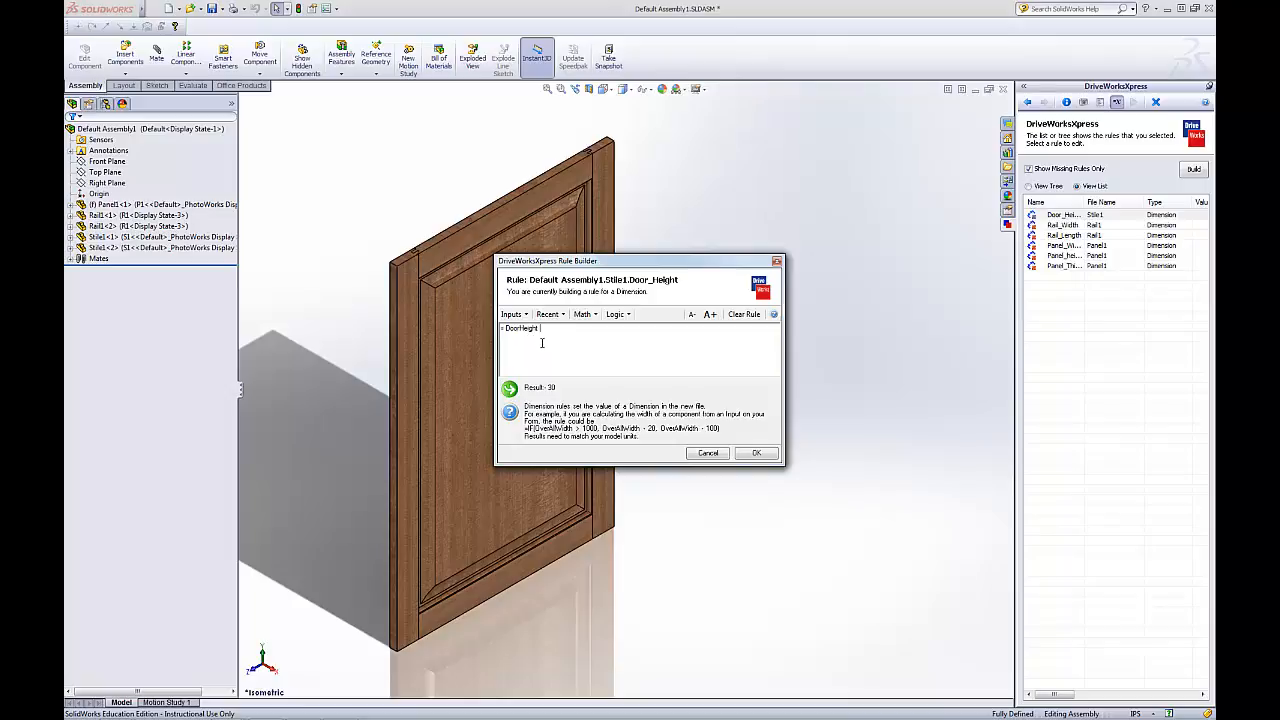
click(535, 336)
click(744, 452)
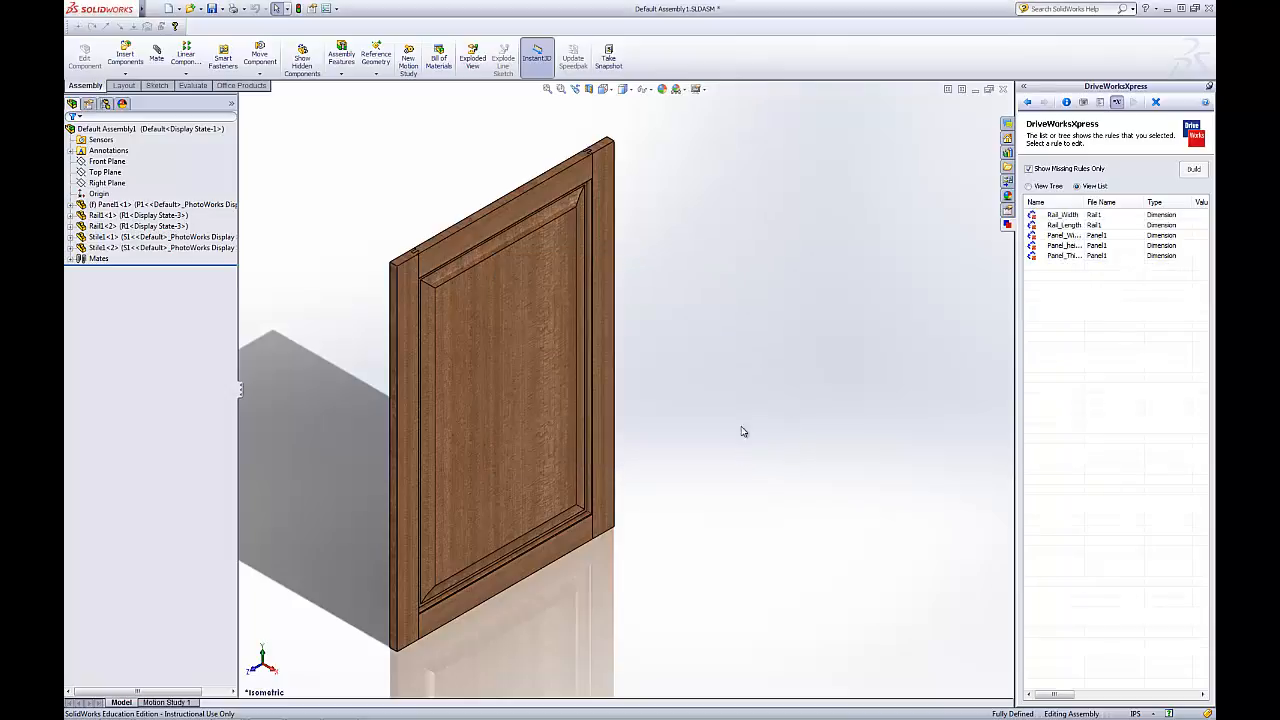
Set the Rail_Width rule to the RailWidth input, giving 2.5
double_click(1073, 216)
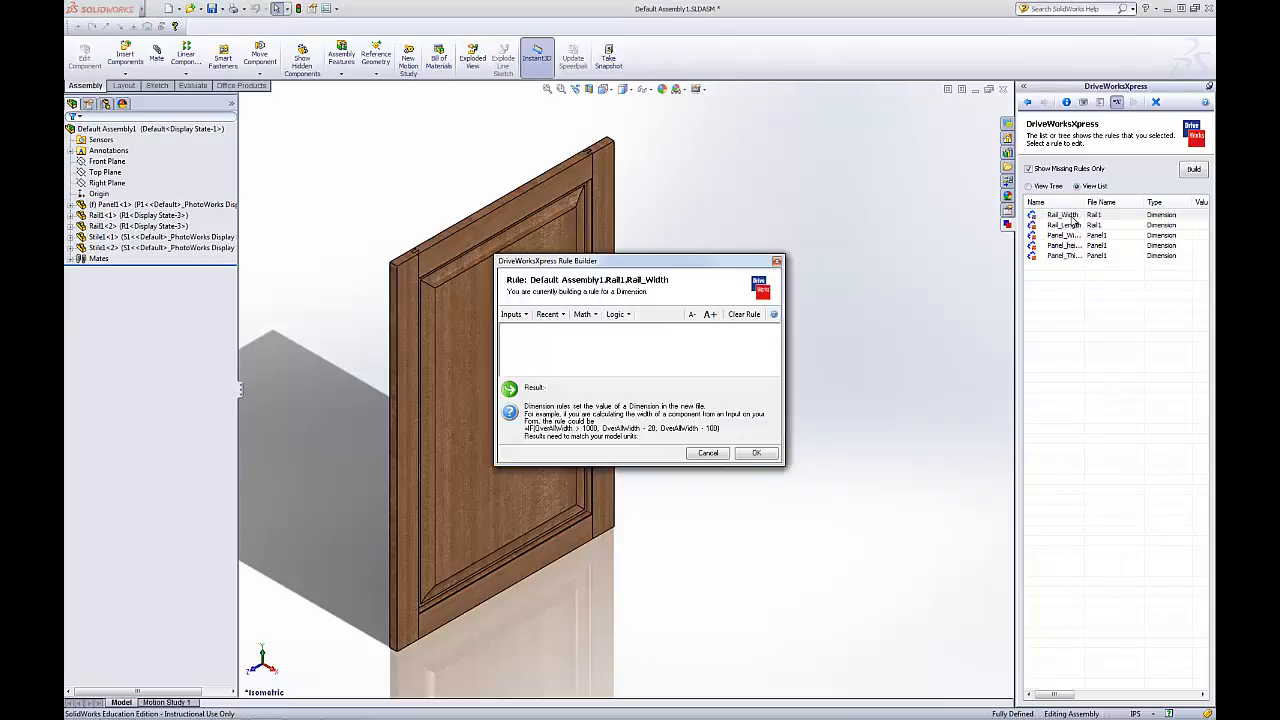
click(514, 314)
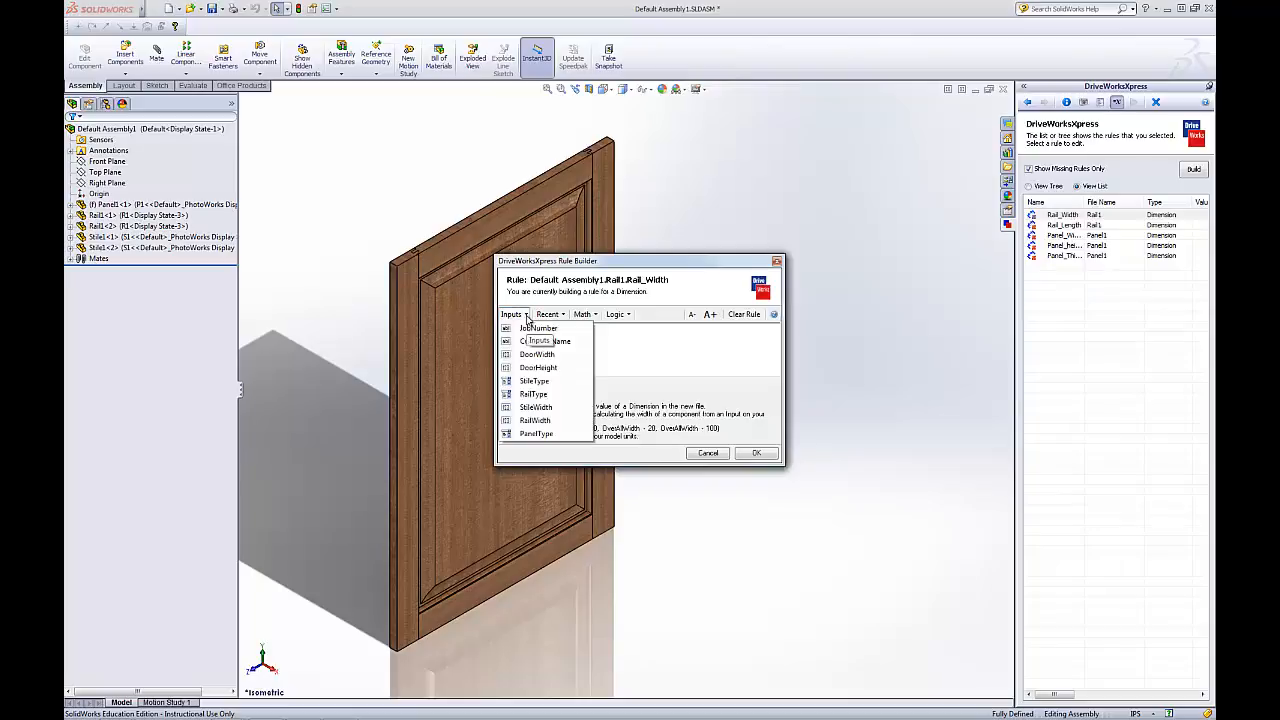
click(540, 422)
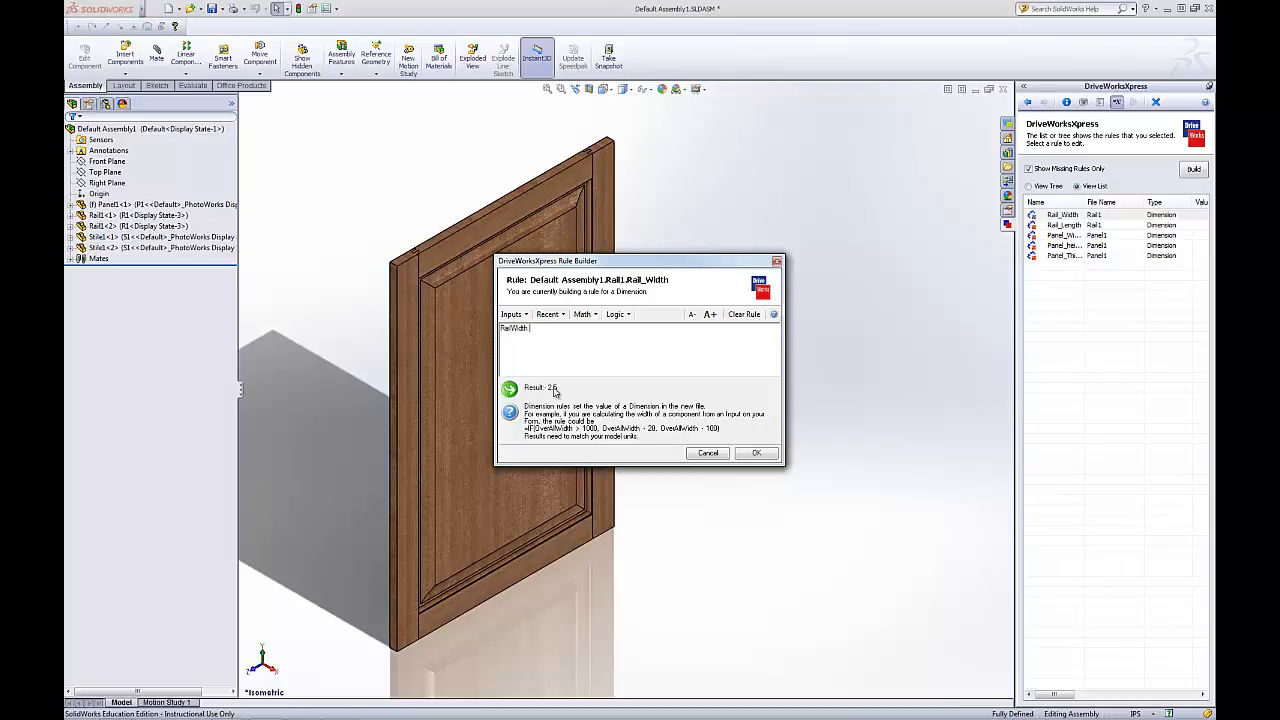
click(756, 453)
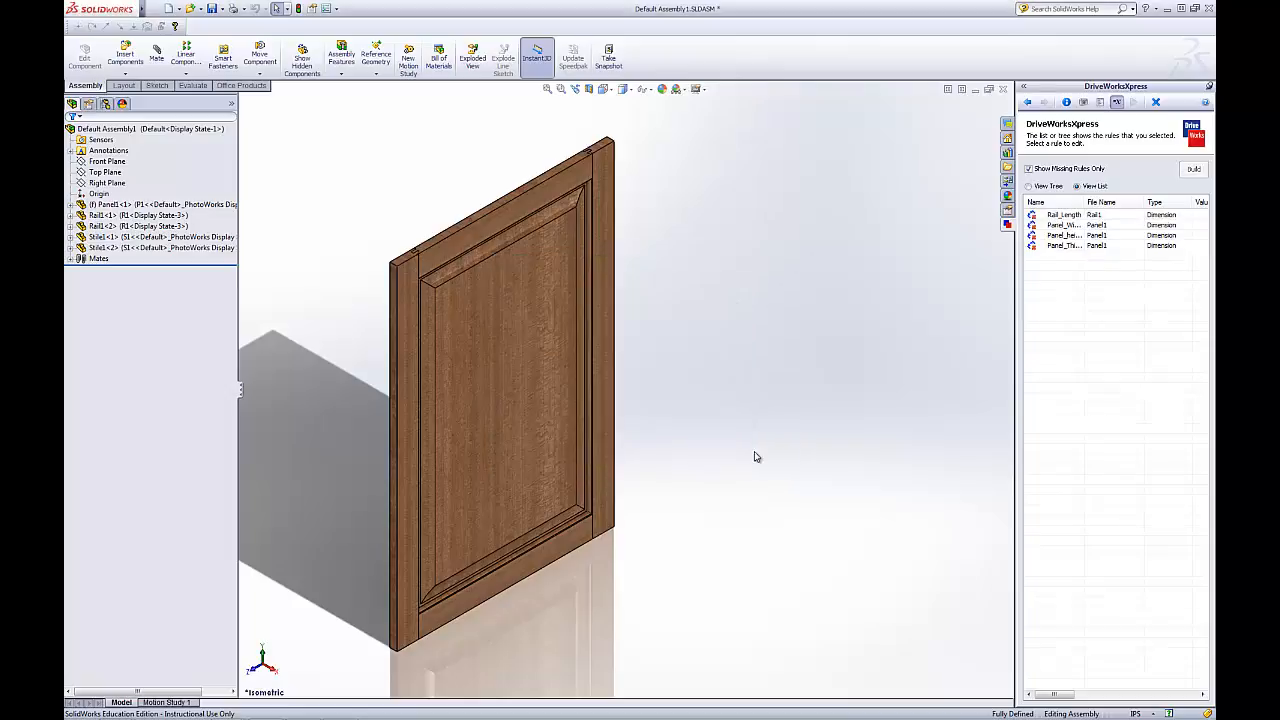
Enter the Rail_Length rule DoorWidth - 2*StileWidth + 1, evaluating to 16
double_click(1066, 215)
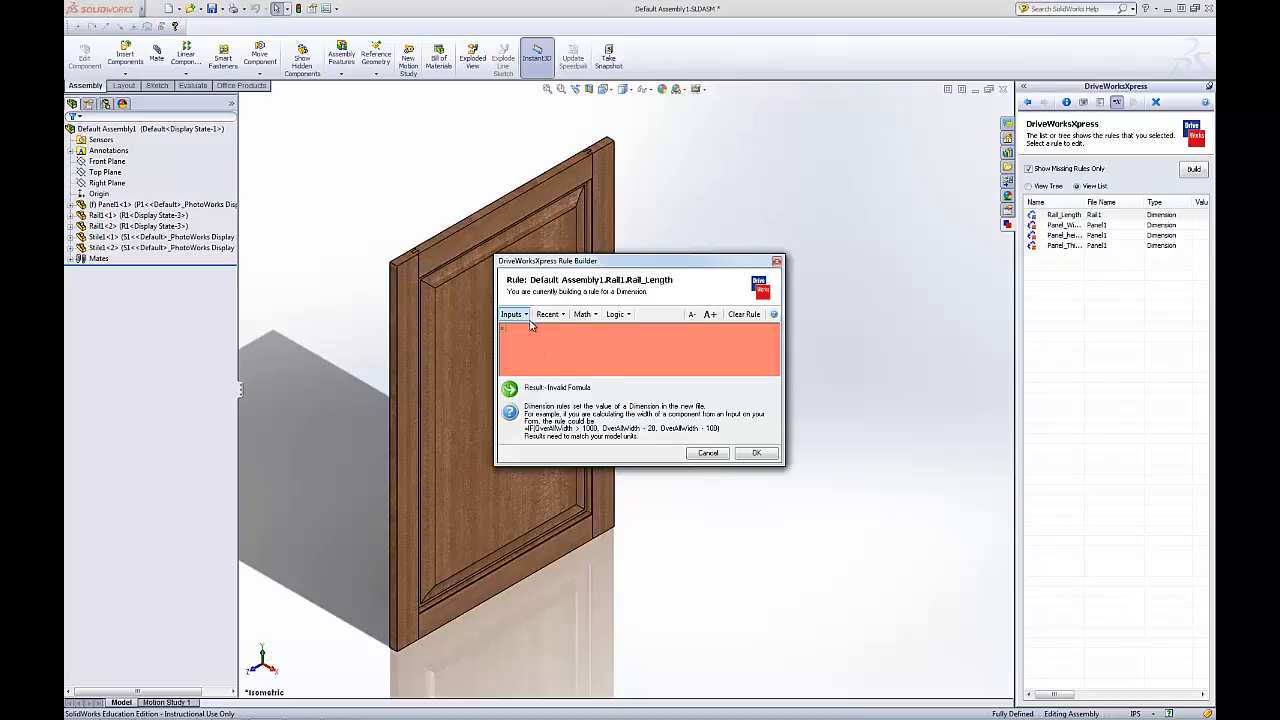
click(519, 316)
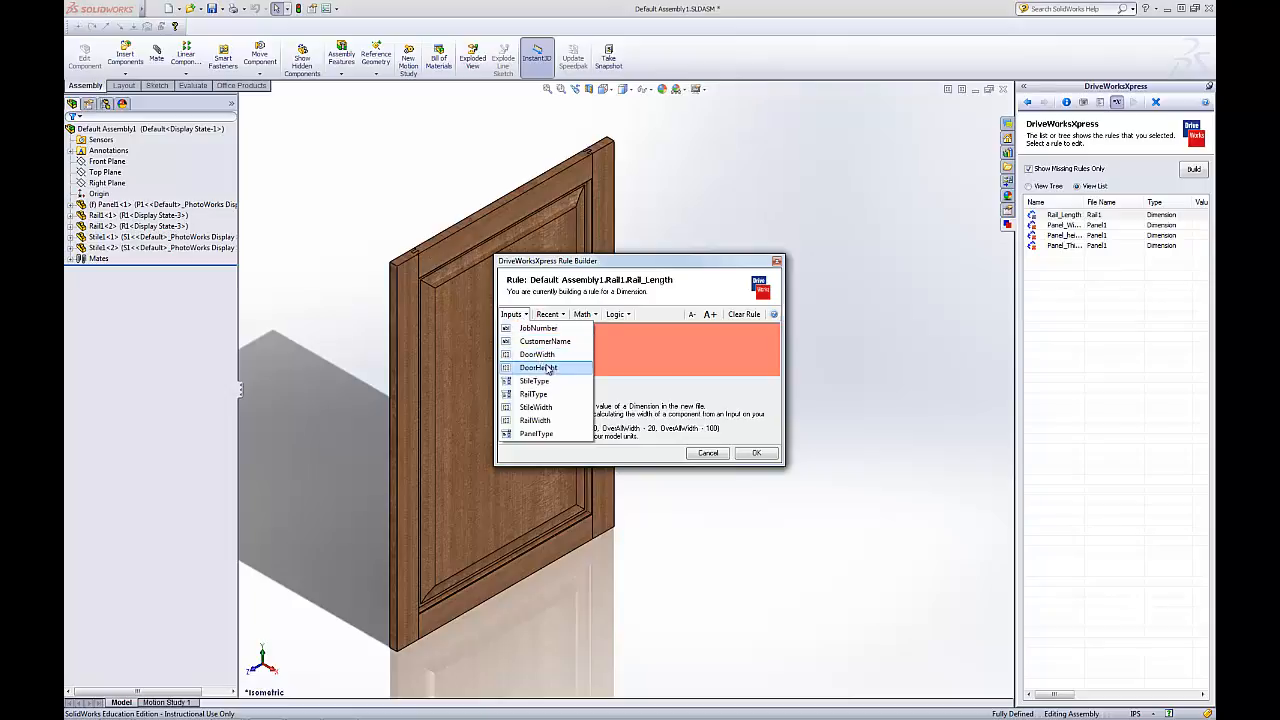
click(545, 358)
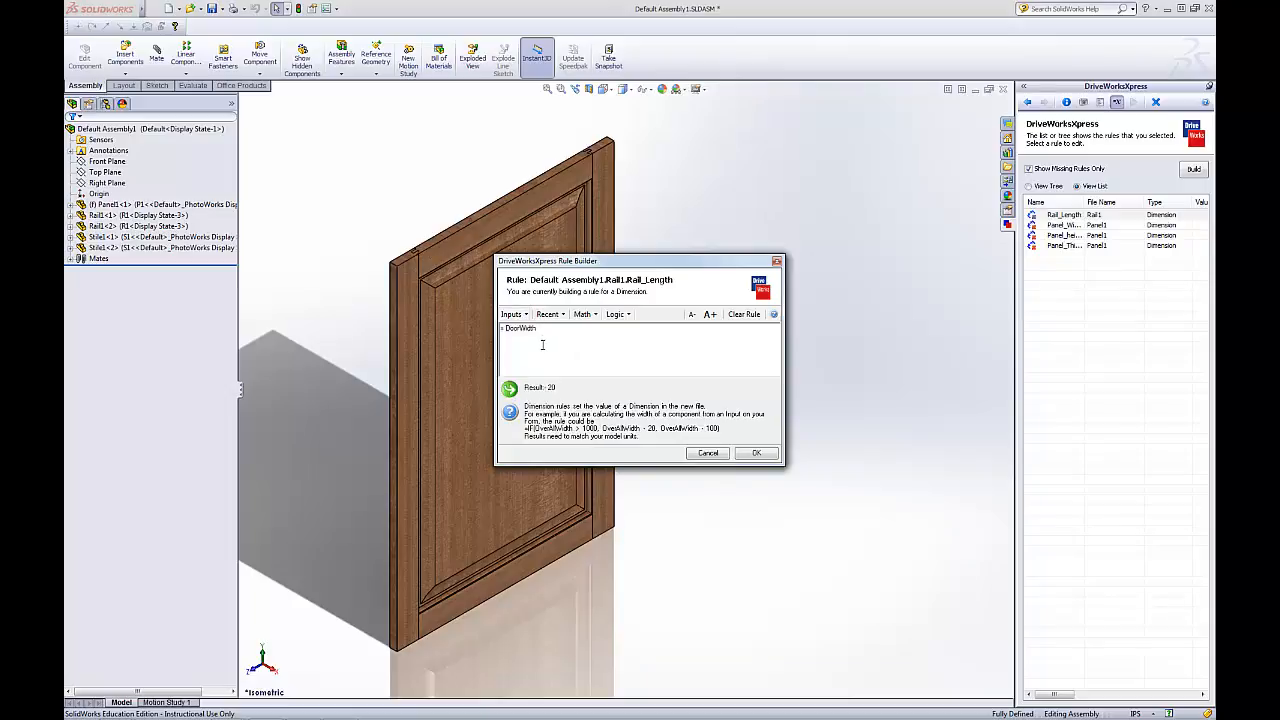
text(- 2*)
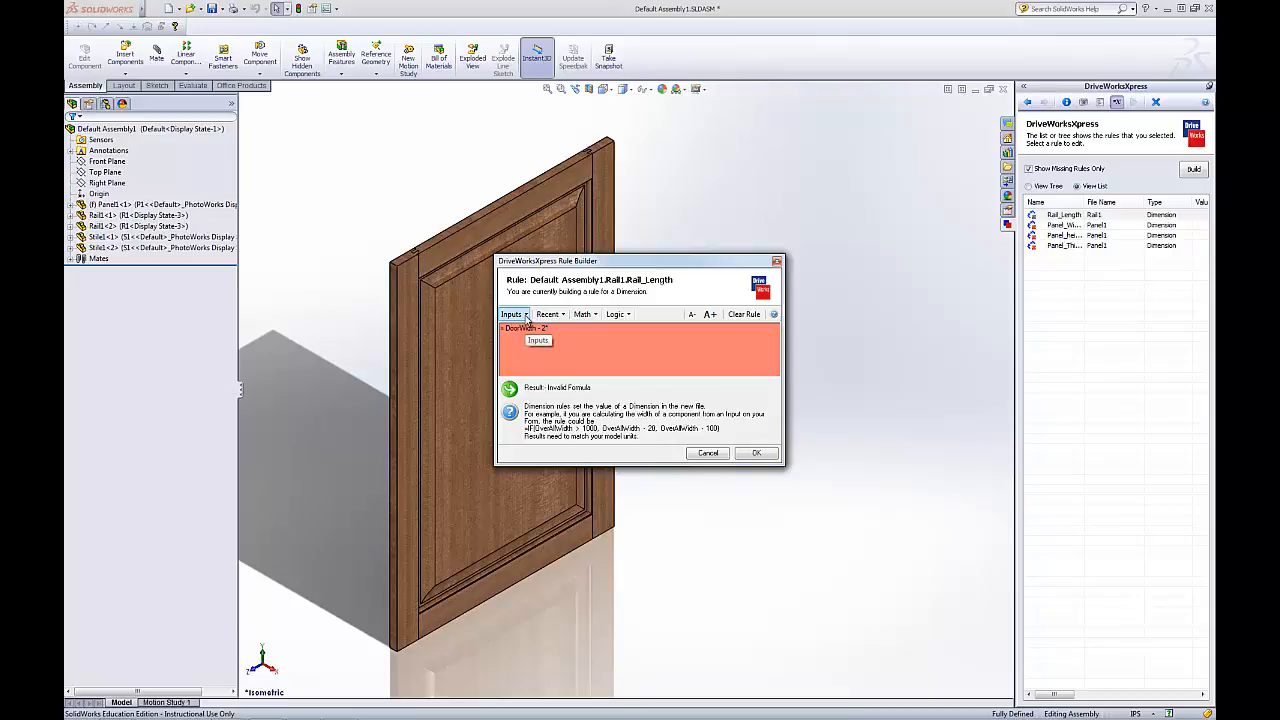
click(525, 315)
click(538, 410)
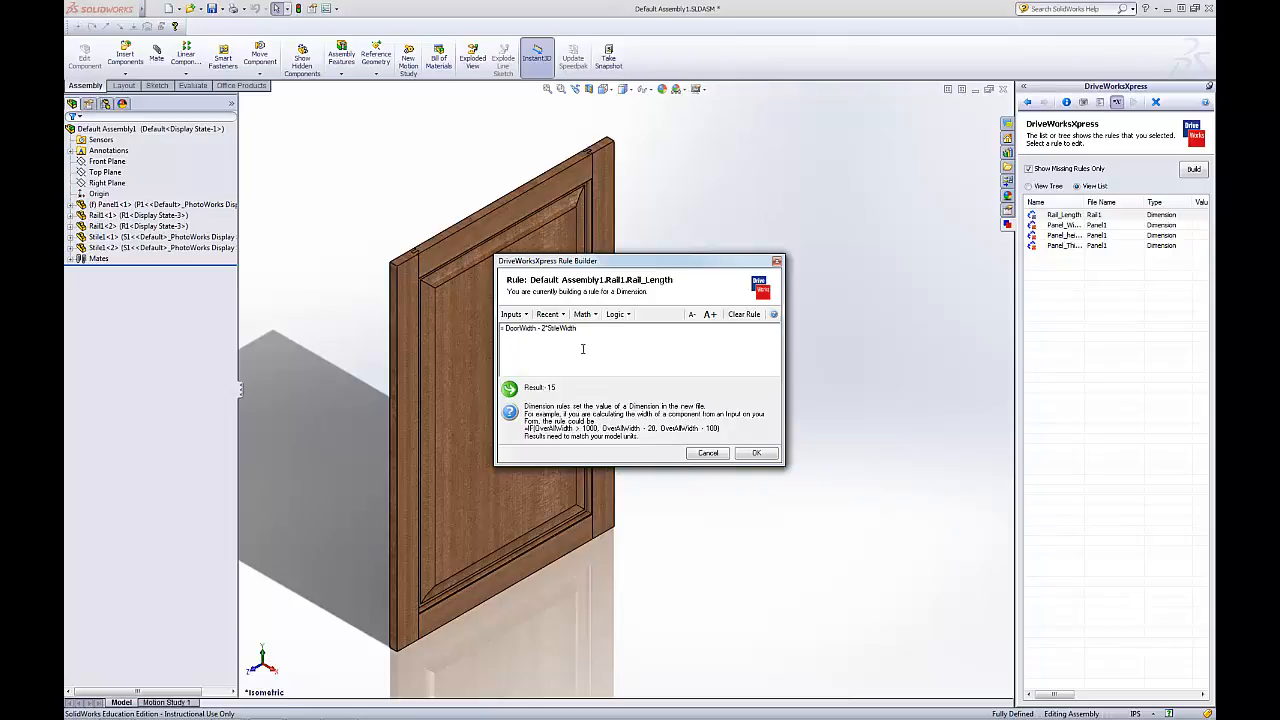
text(+1)
click(755, 455)
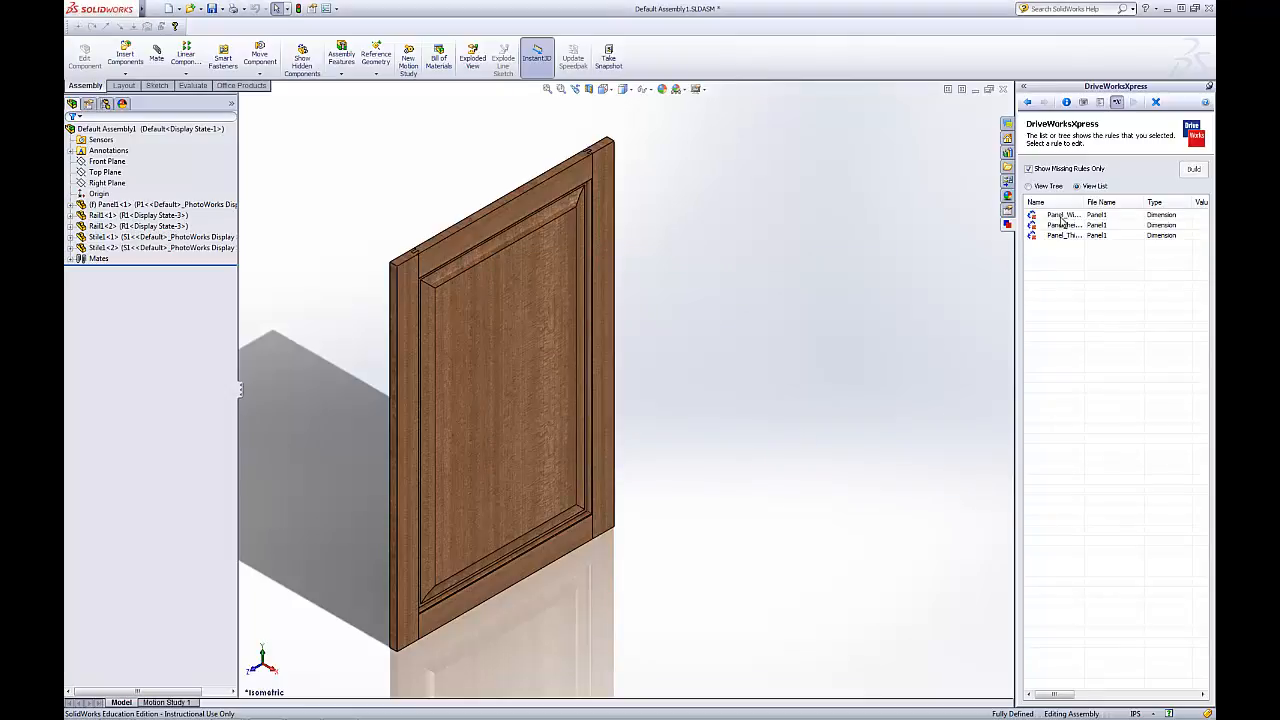
Enter the Panel_Width rule DoorWidth - 2*StileWidth + 11/16, evaluating to 15.6875
double_click(1062, 215)
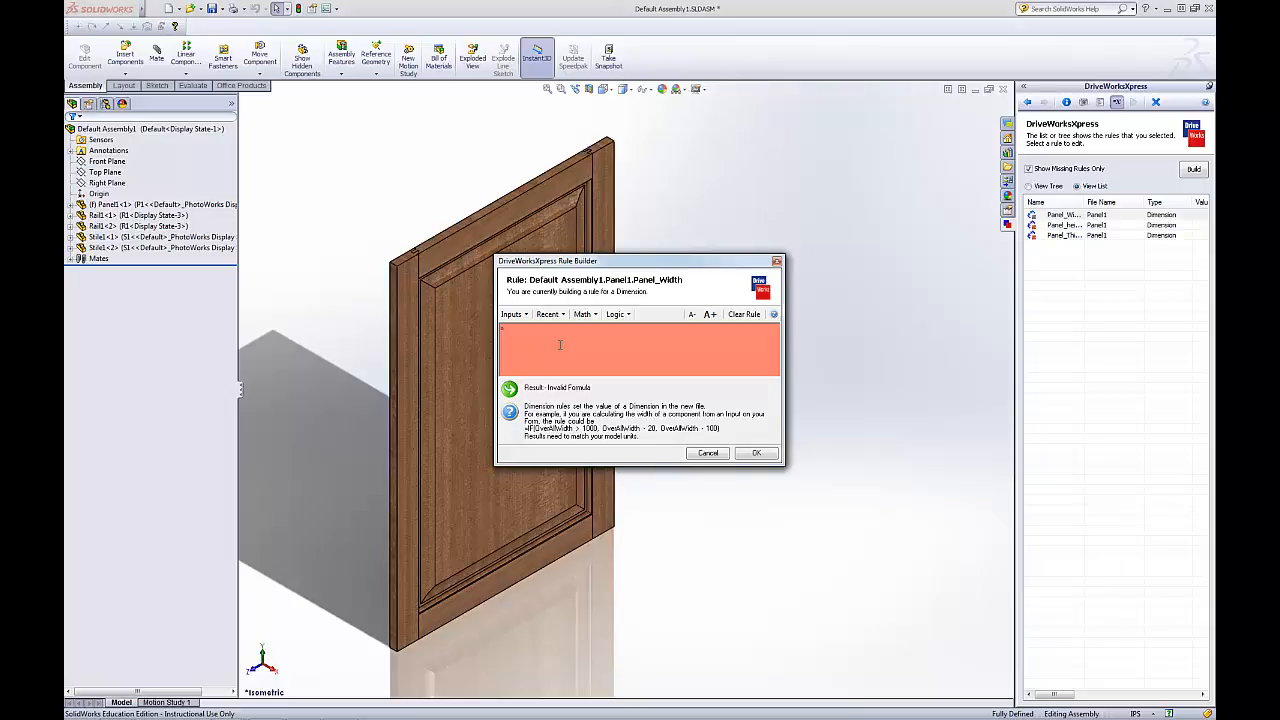
click(512, 314)
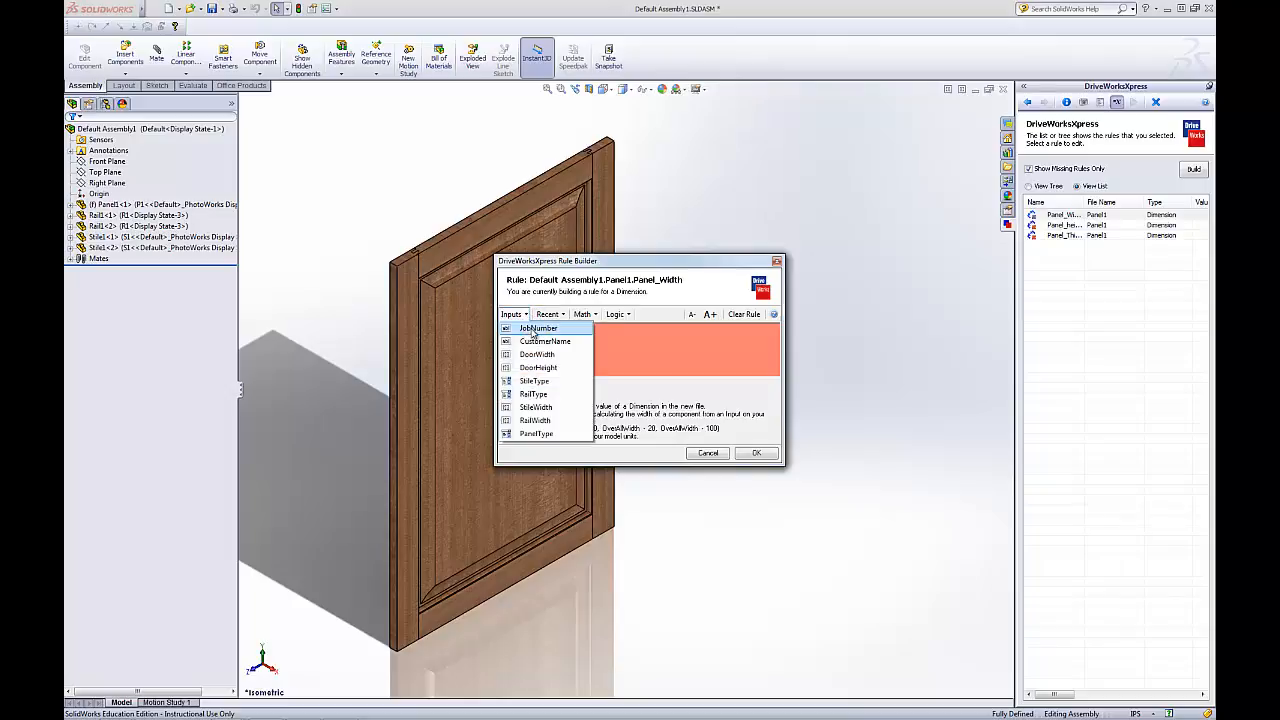
click(548, 354)
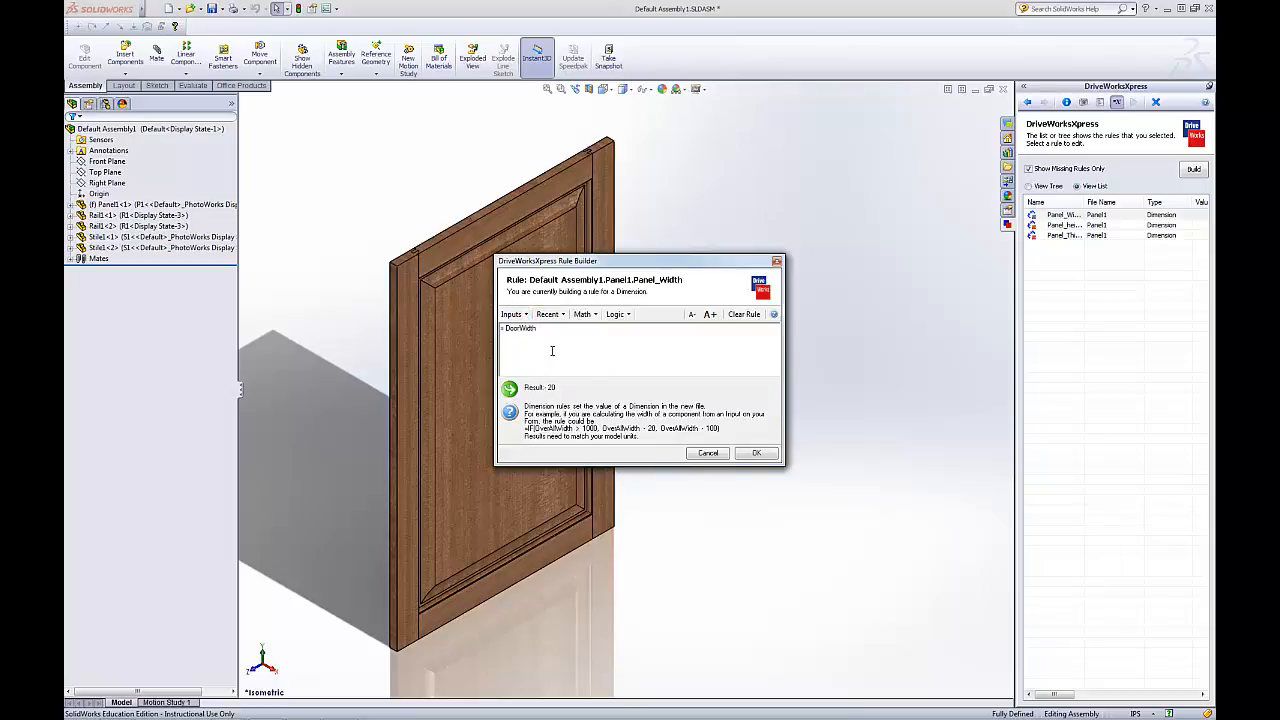
text(- )
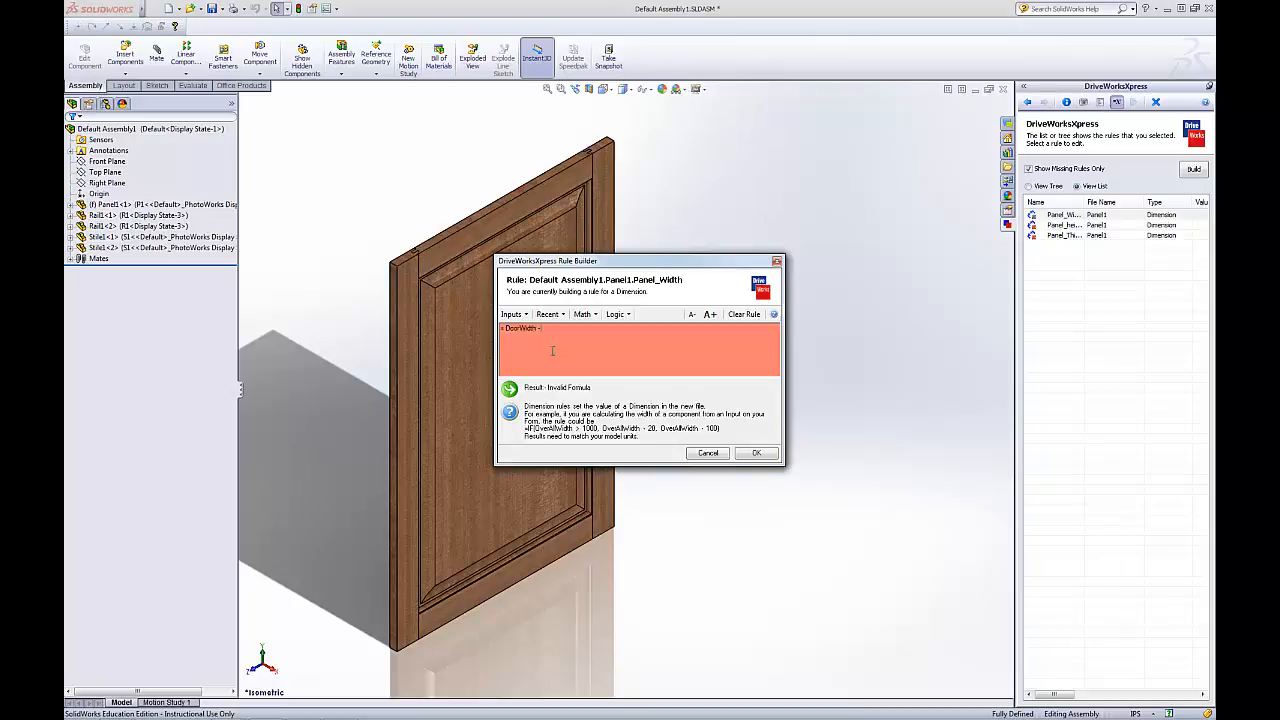
text(2)
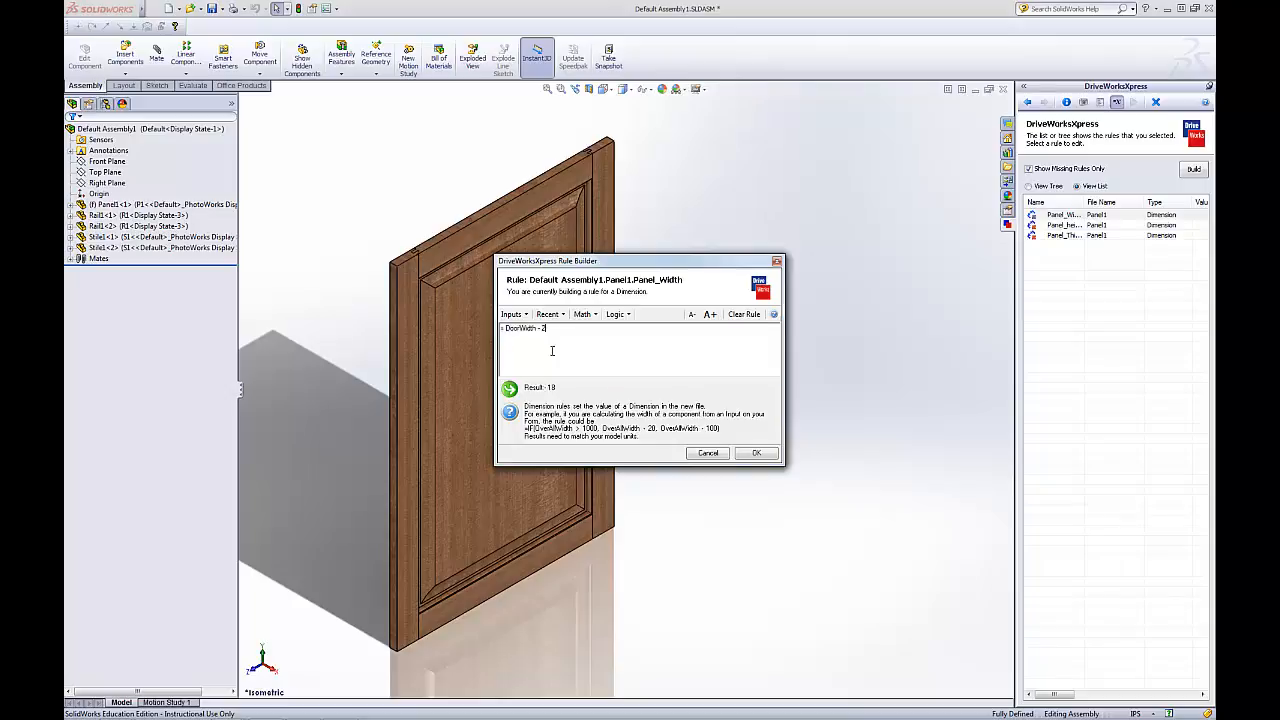
text(*)
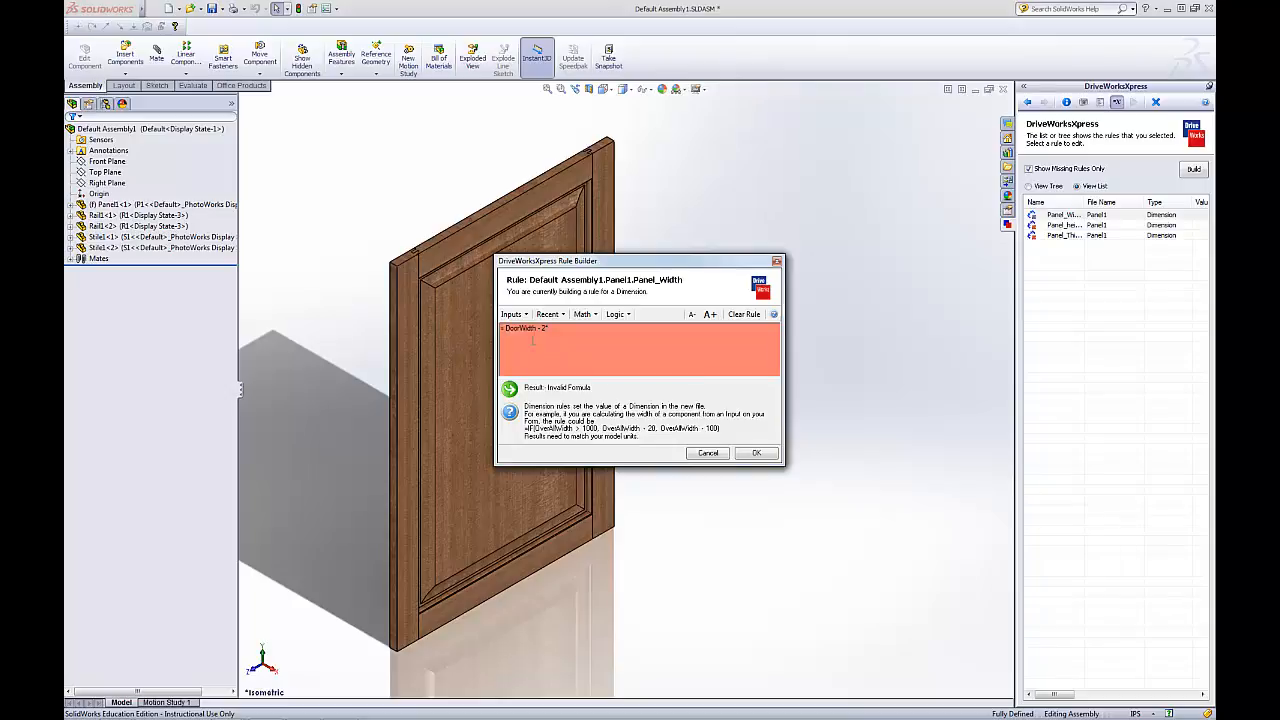
click(523, 315)
click(524, 316)
click(524, 316)
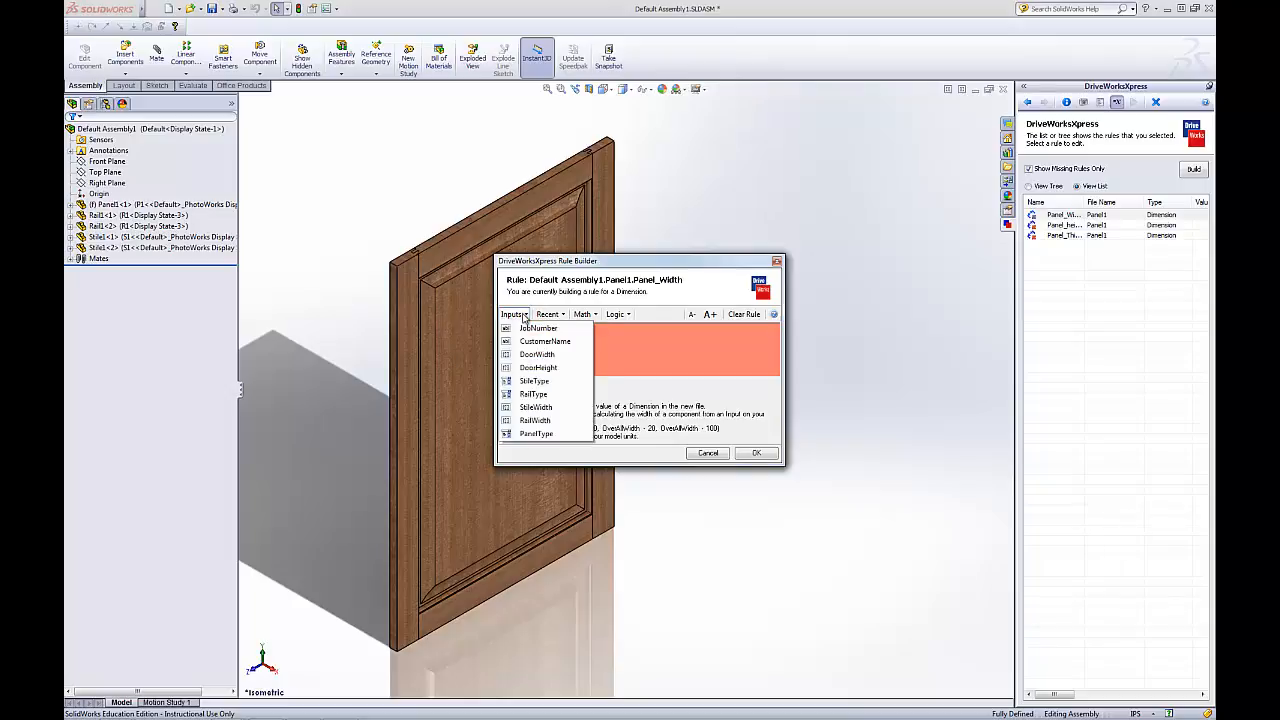
click(536, 408)
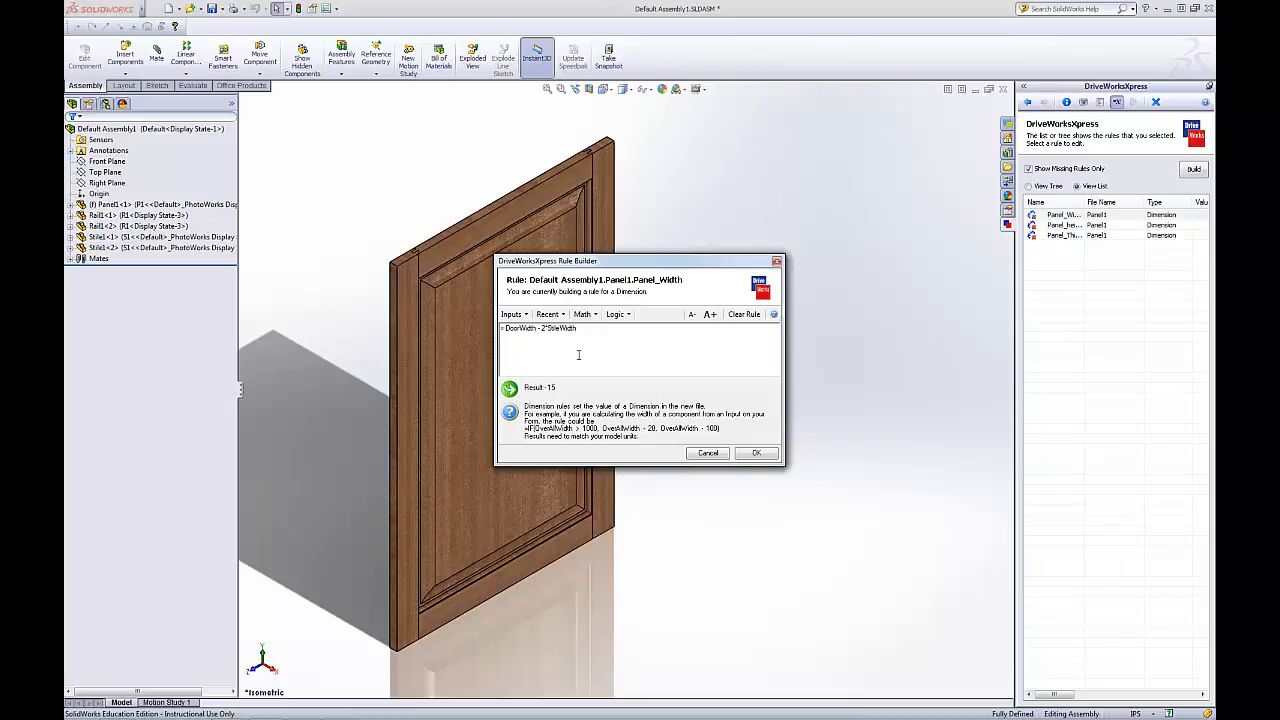
text(-)
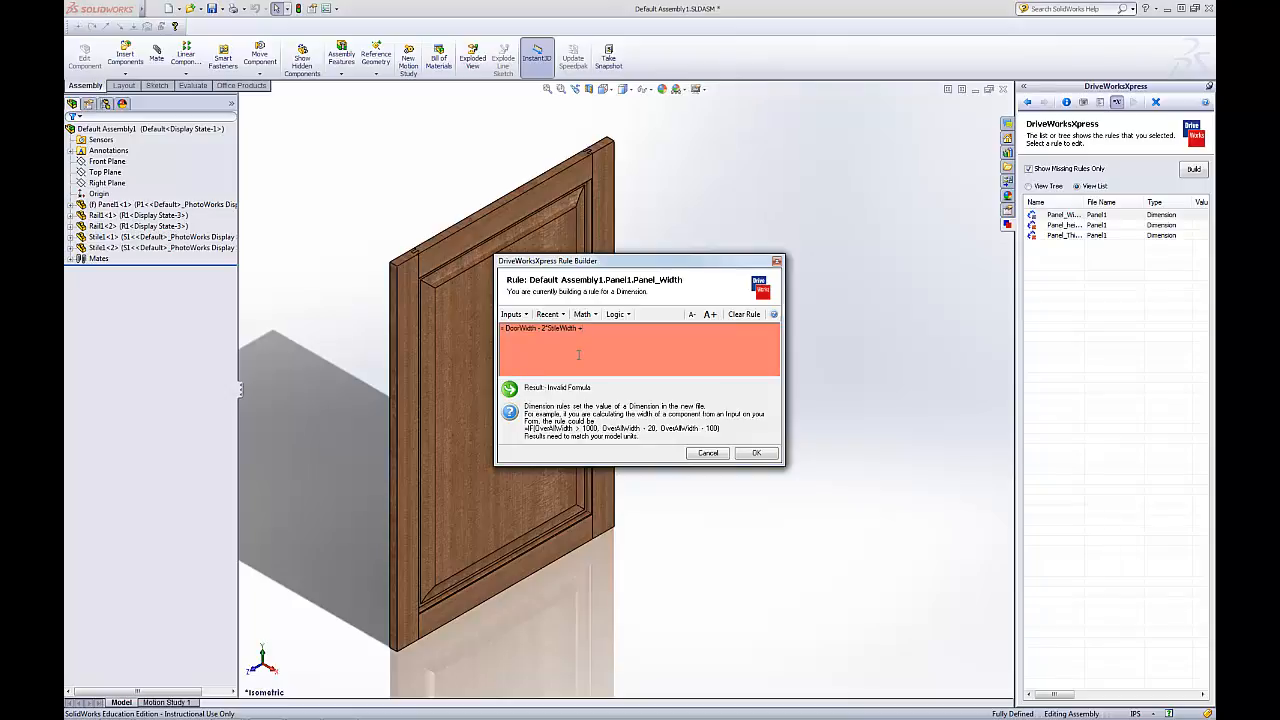
text(11/16)
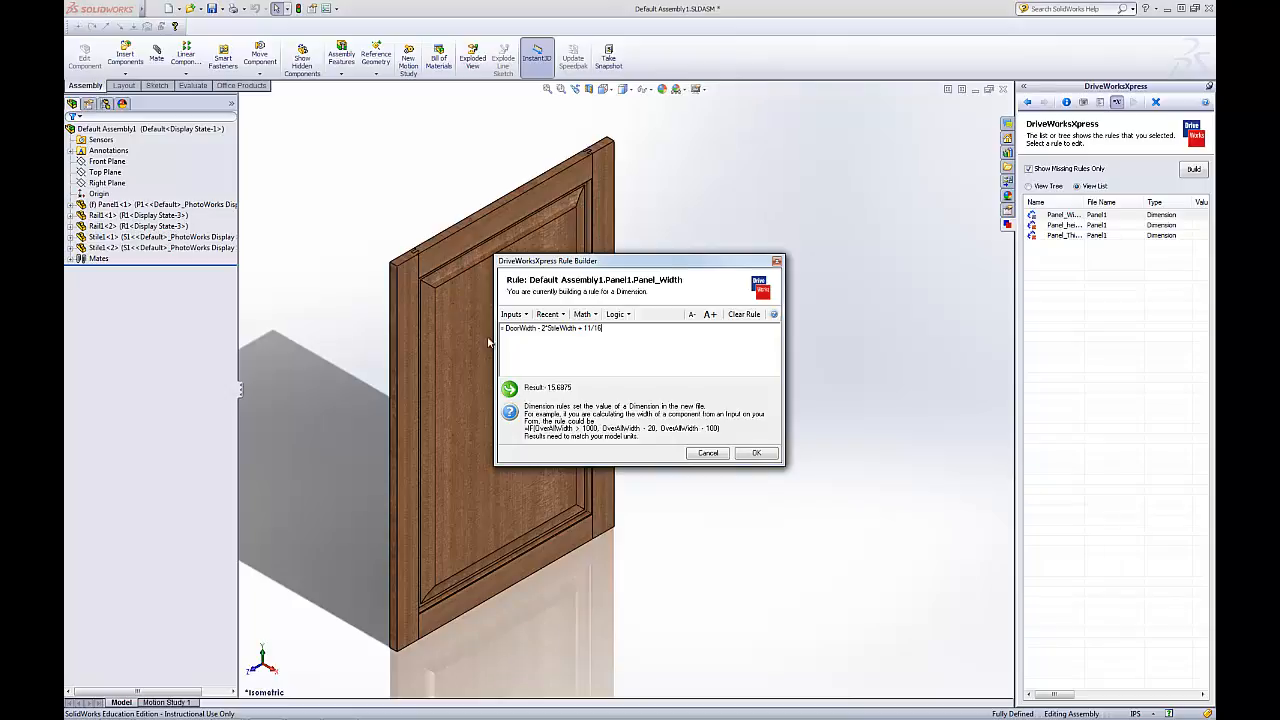
click(755, 454)
Build the Panel_height rule DoorHeight - 2*RailWidth + 11/16, giving 25.6875
click(1058, 216)
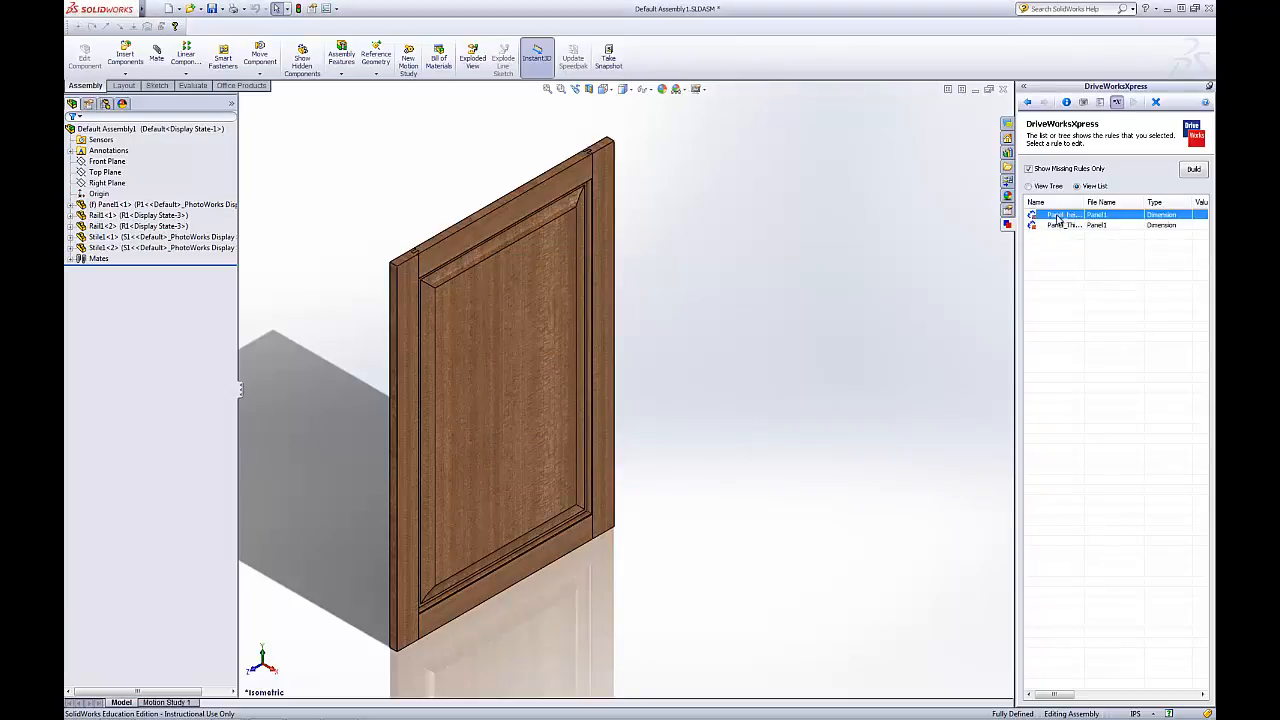
double_click(1058, 216)
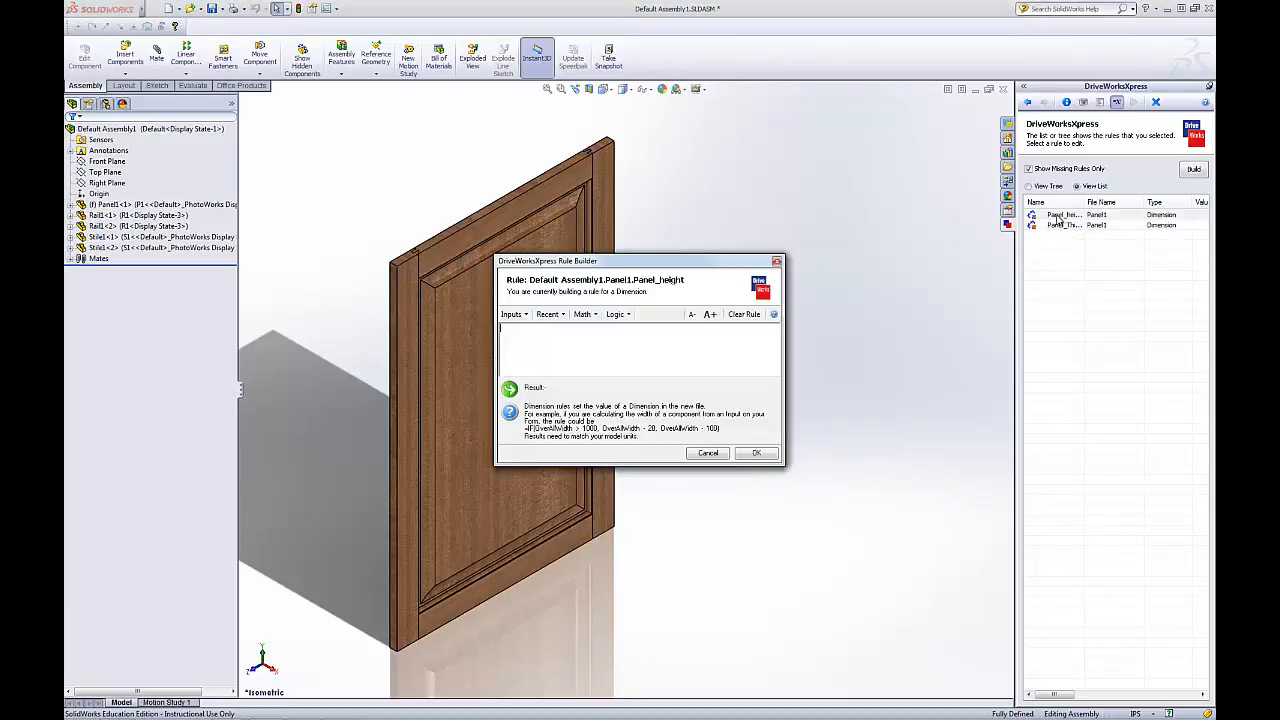
click(522, 316)
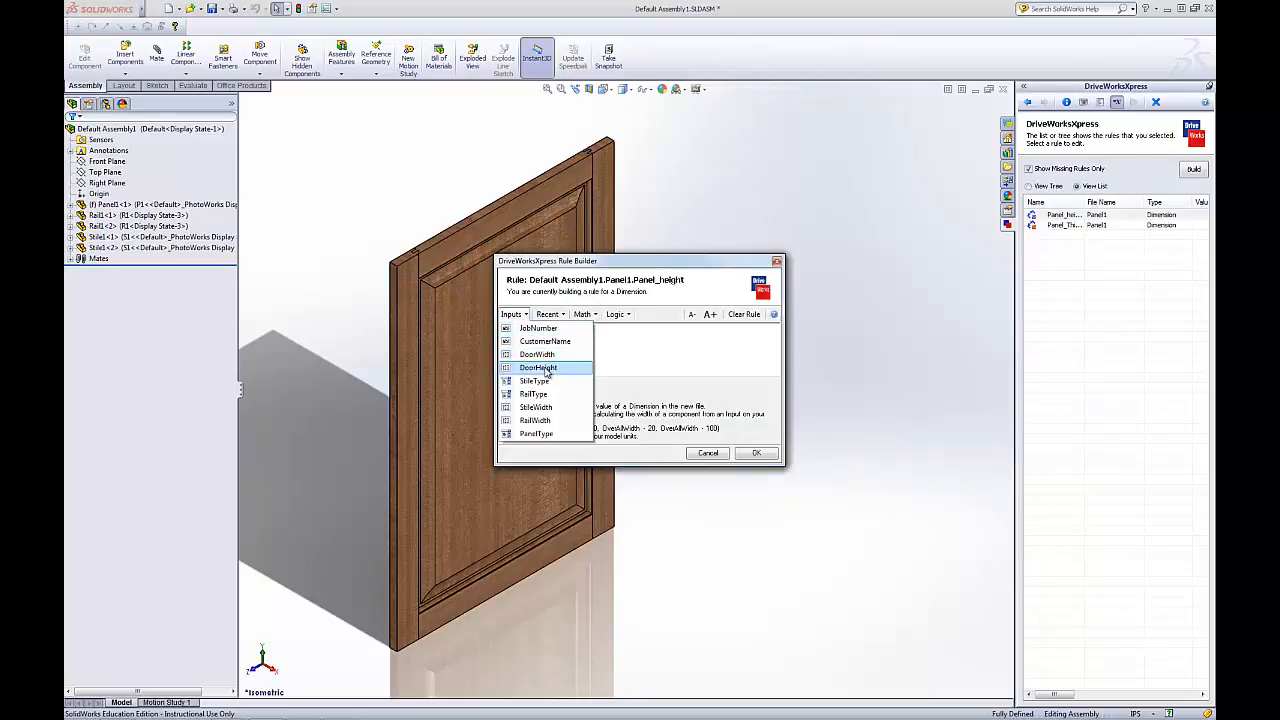
click(546, 370)
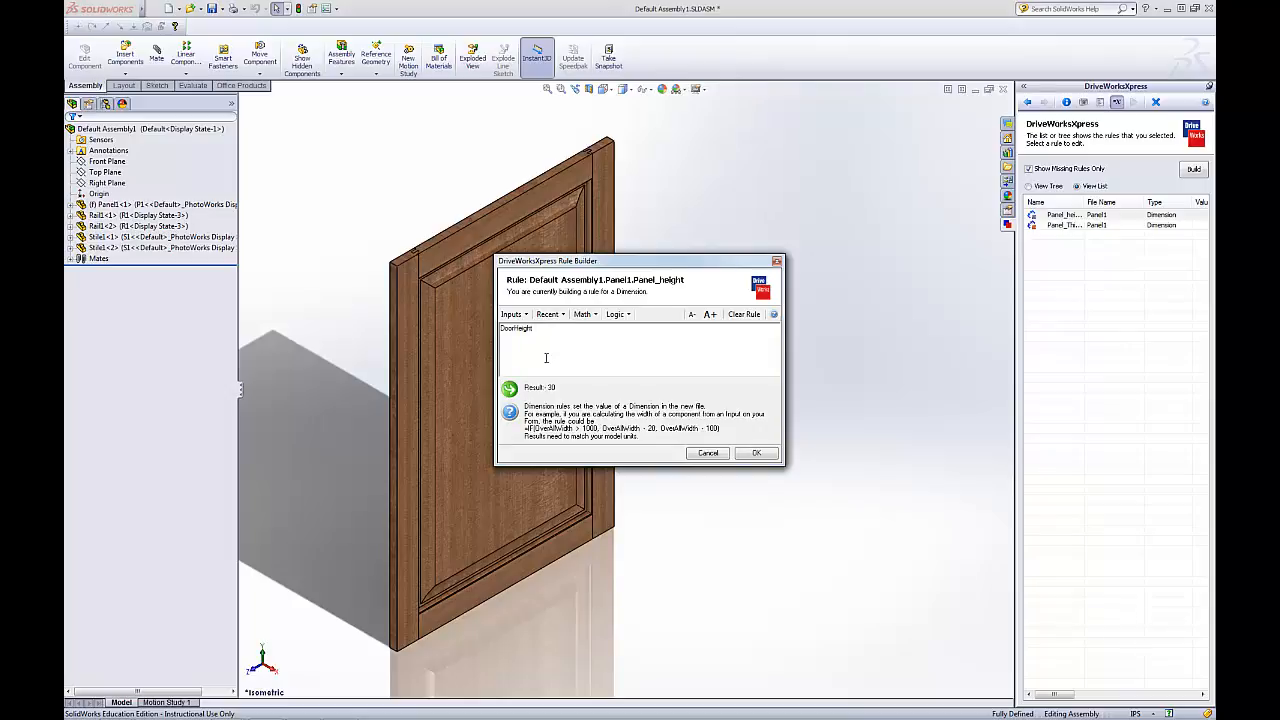
text(- )
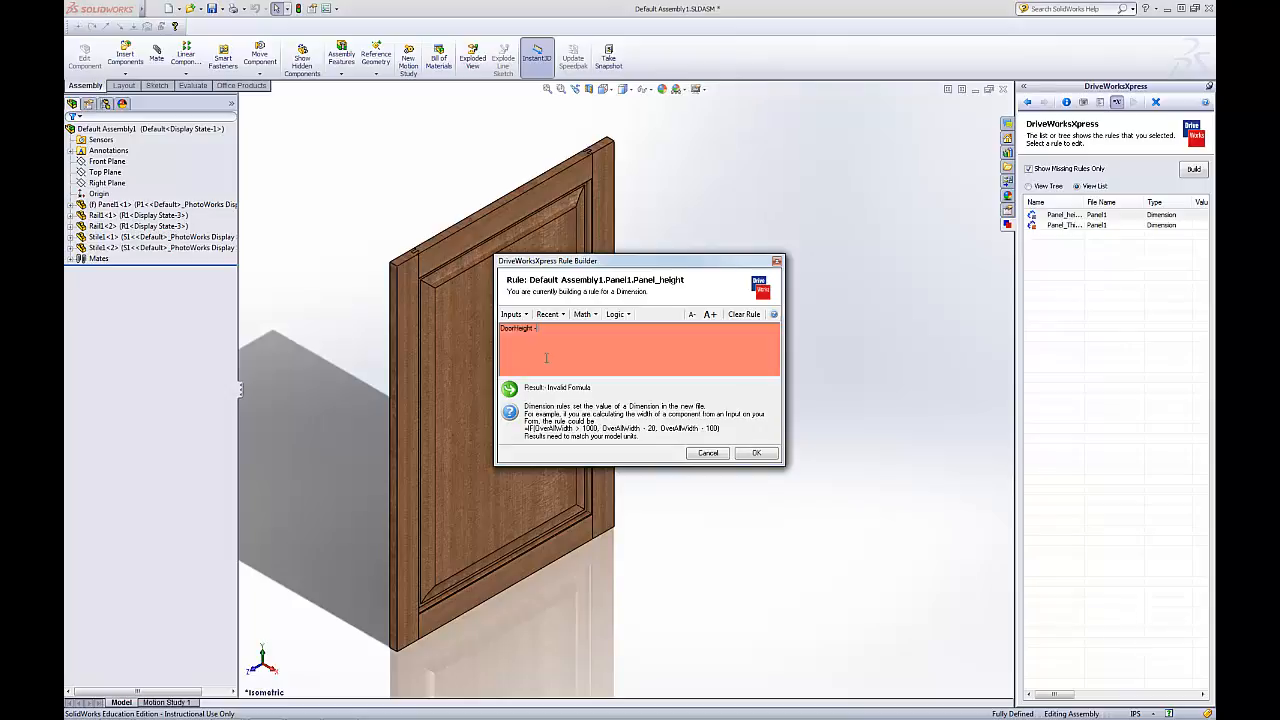
text(2")
click(512, 314)
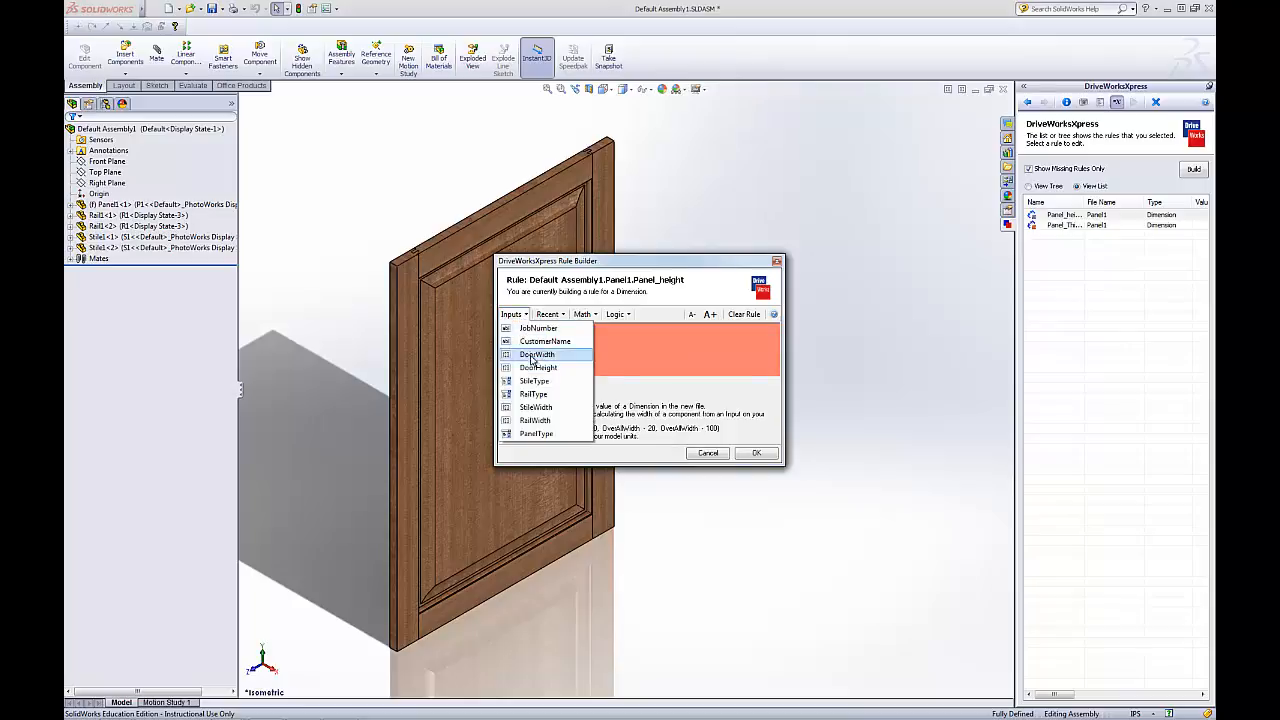
click(543, 397)
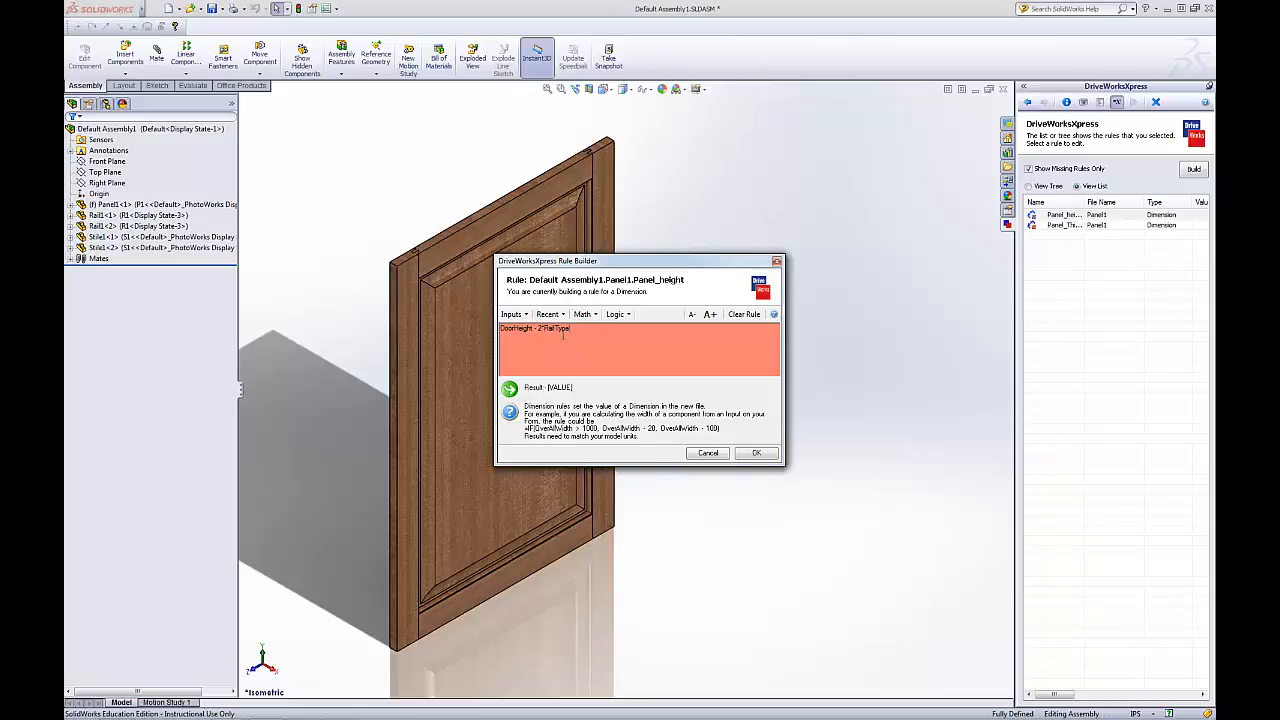
key(BackSpace)
key(BackSpace)
key(BackSpace)
key(BackSpace)
click(518, 314)
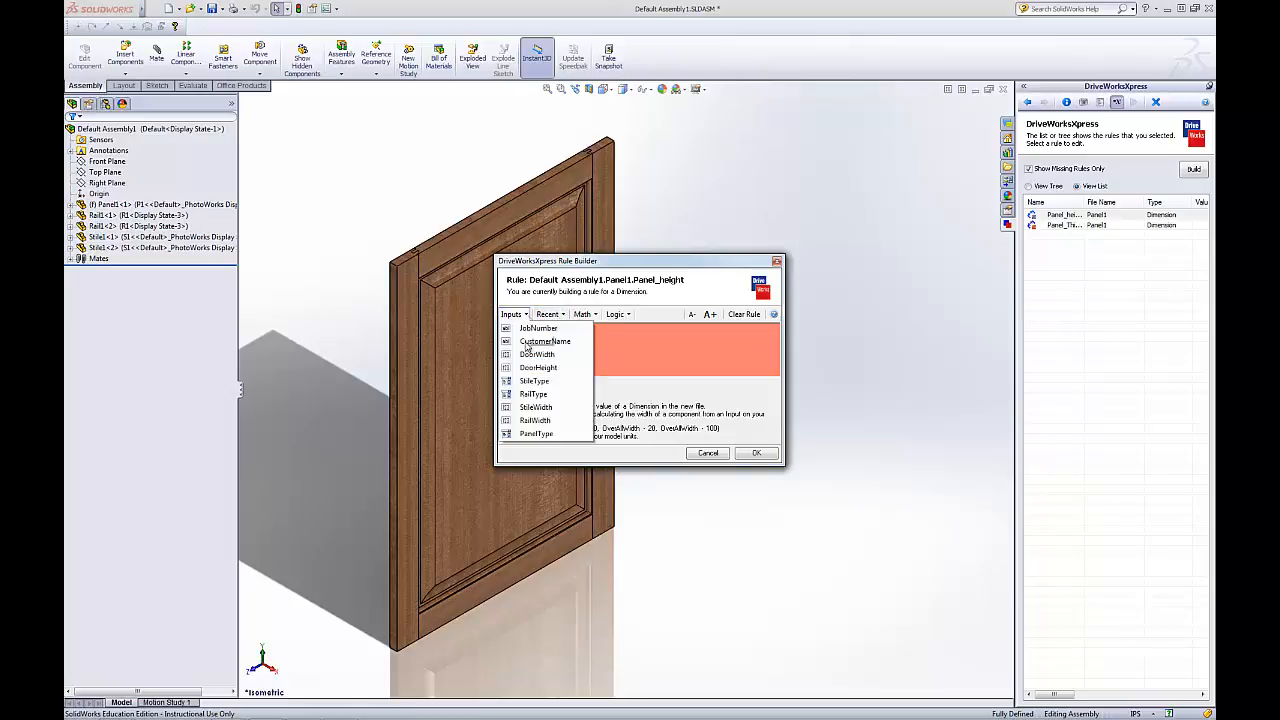
click(557, 424)
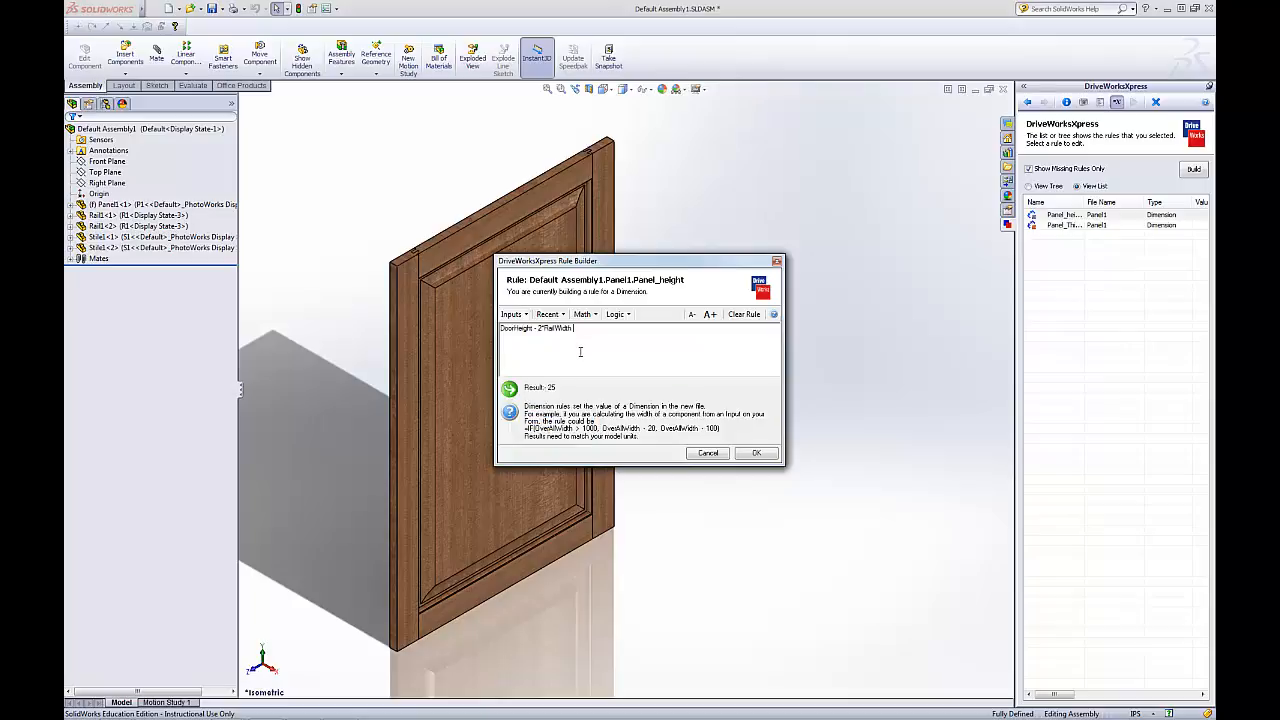
text(+ 11/16)
click(757, 456)
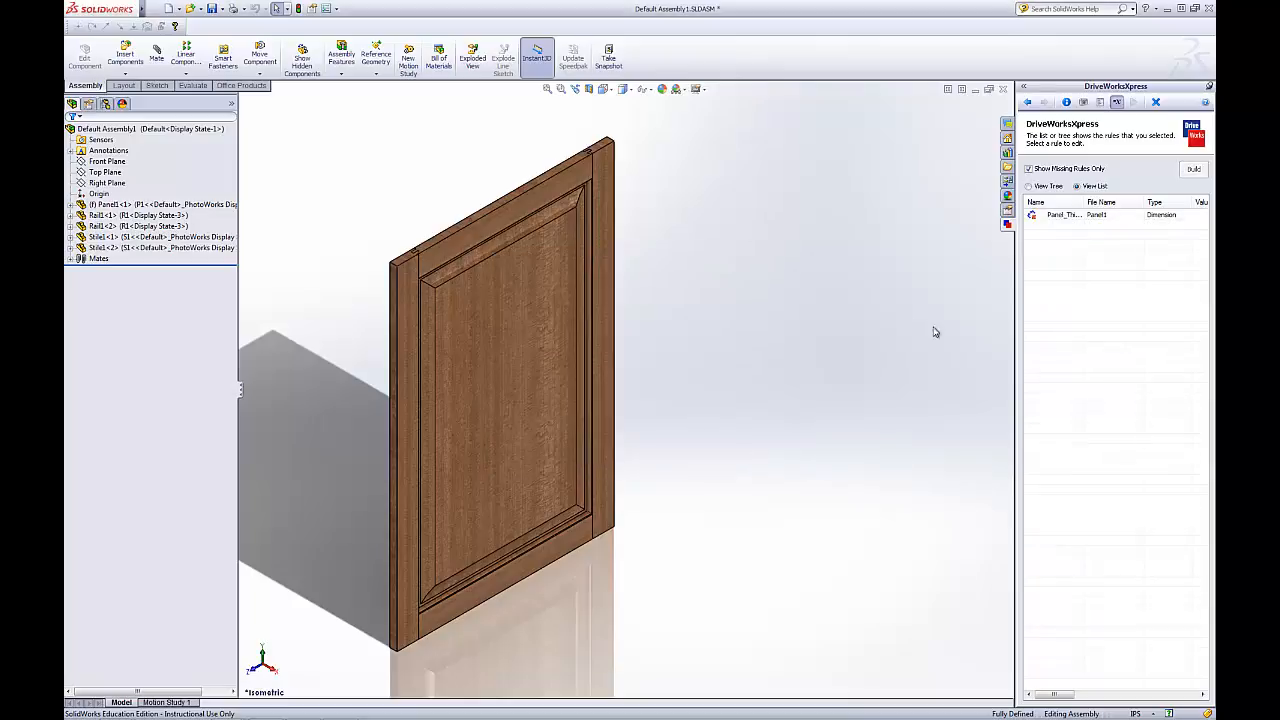
Set Panel_Thickness to IF(PanelType = "P6", .4375, .75)
double_click(1059, 216)
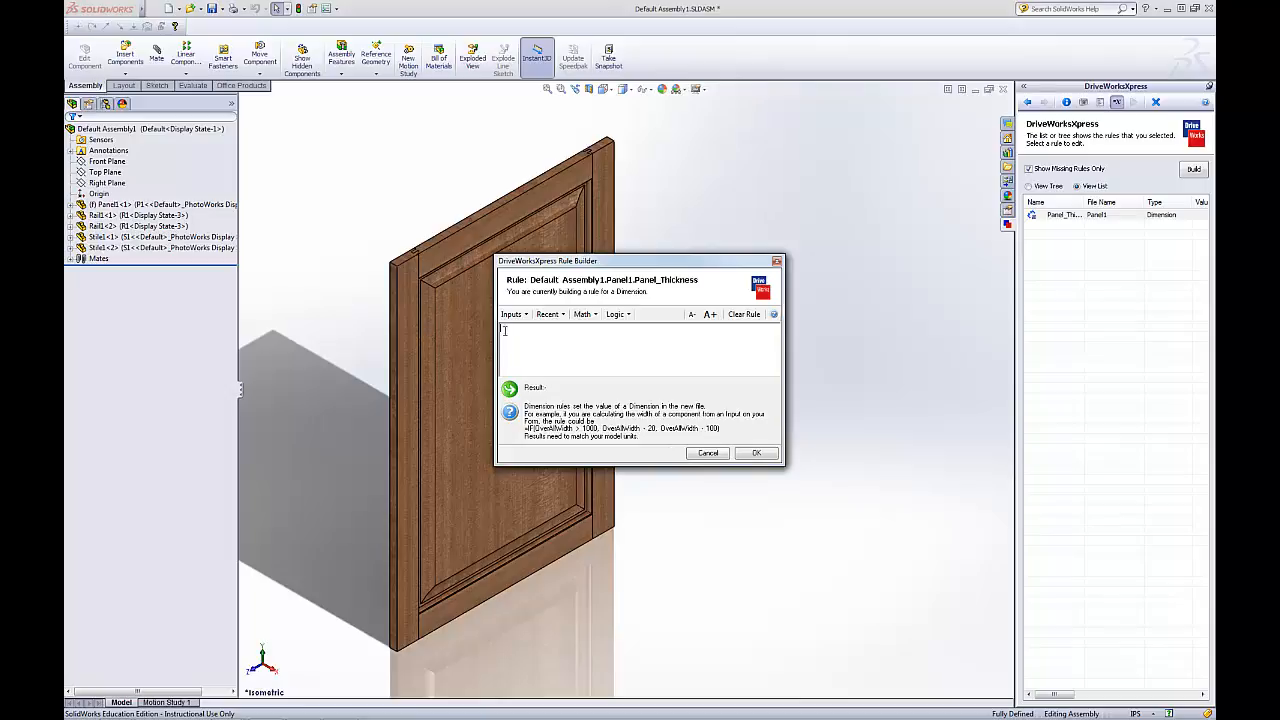
text(=IF)
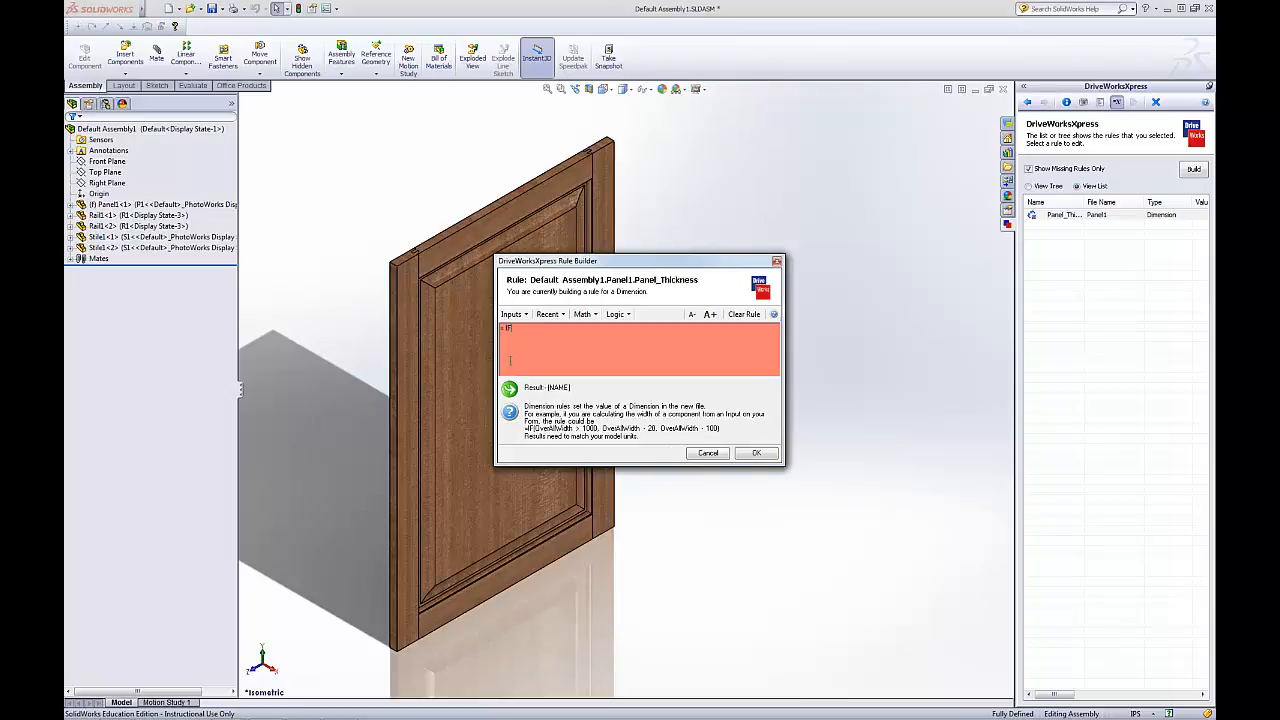
text(()
click(519, 316)
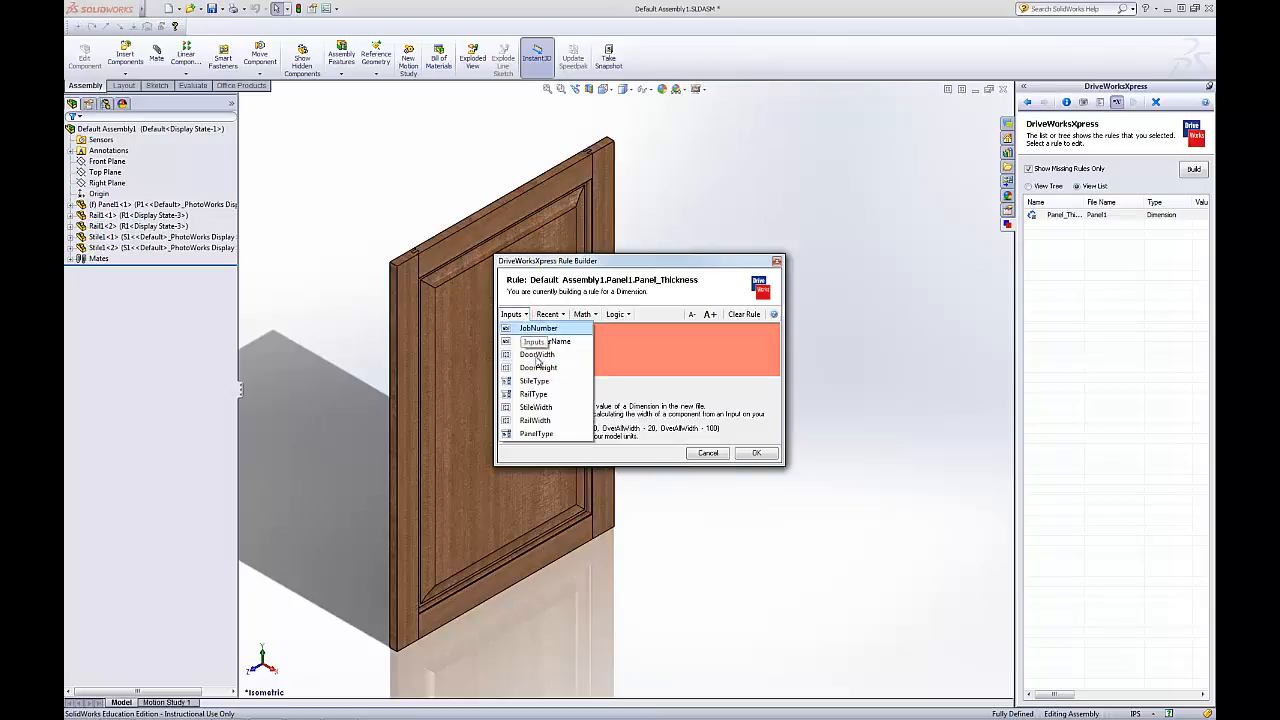
click(537, 434)
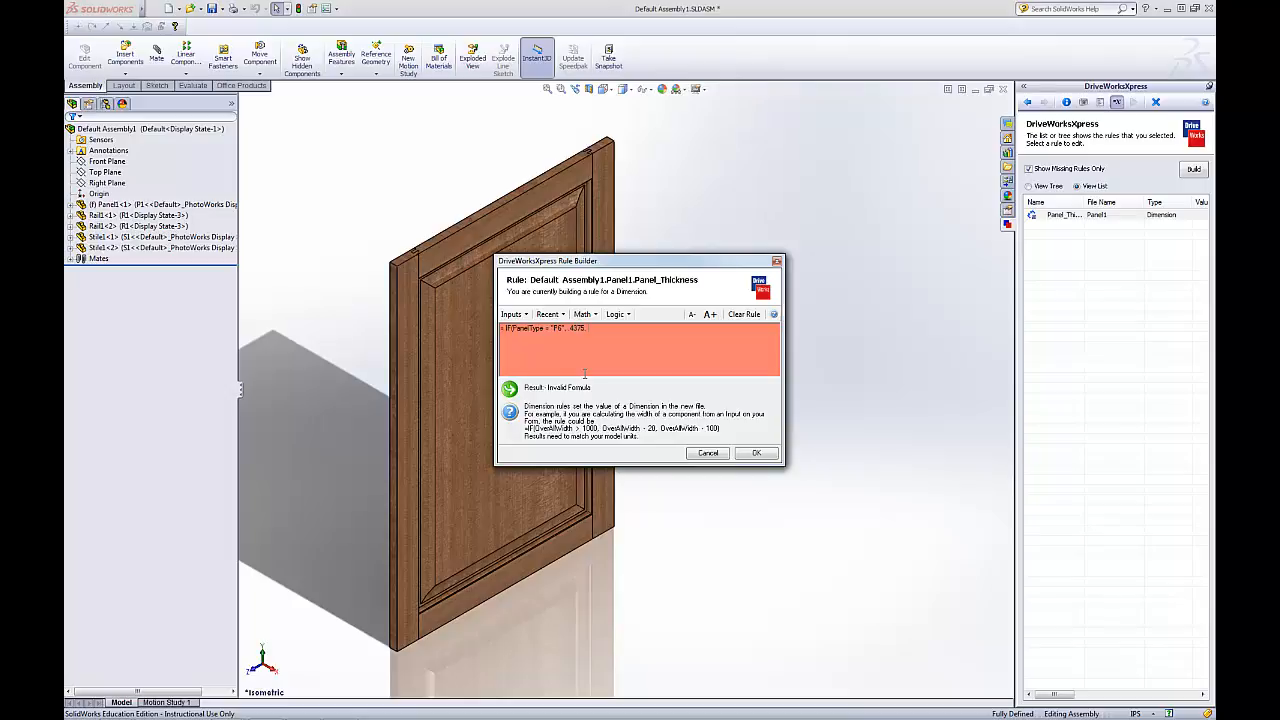
text(75))
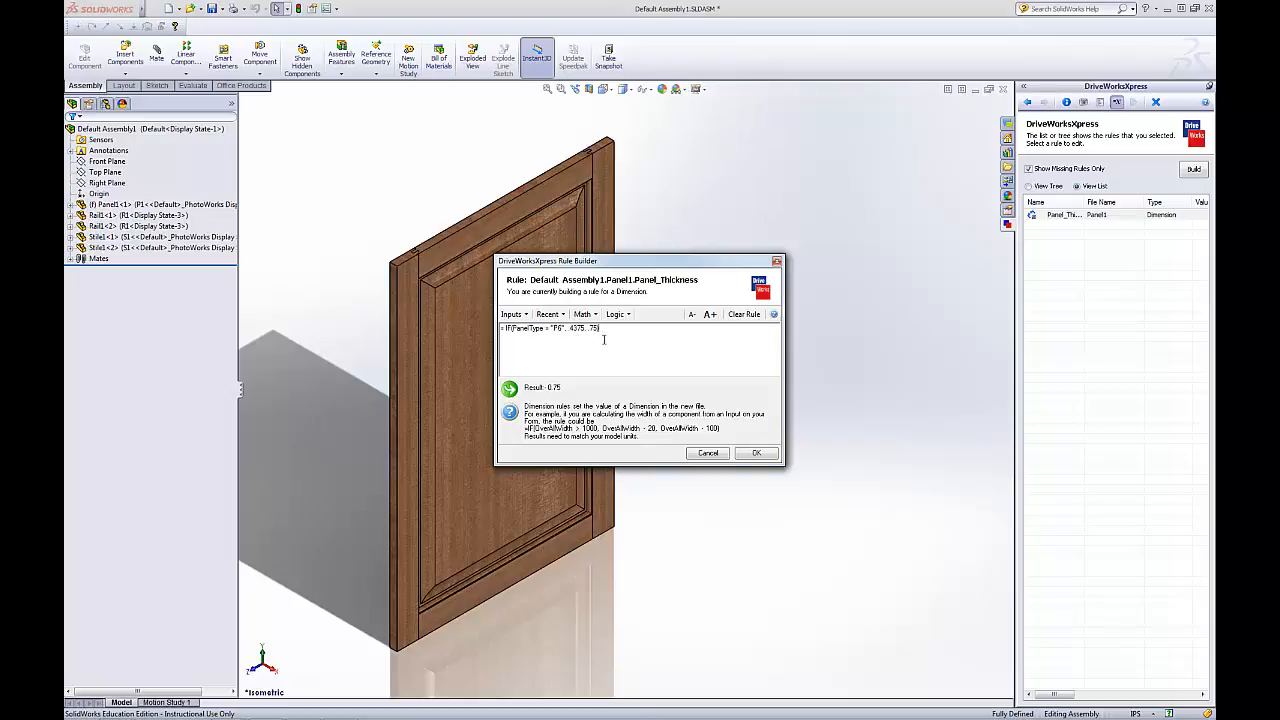
click(755, 455)
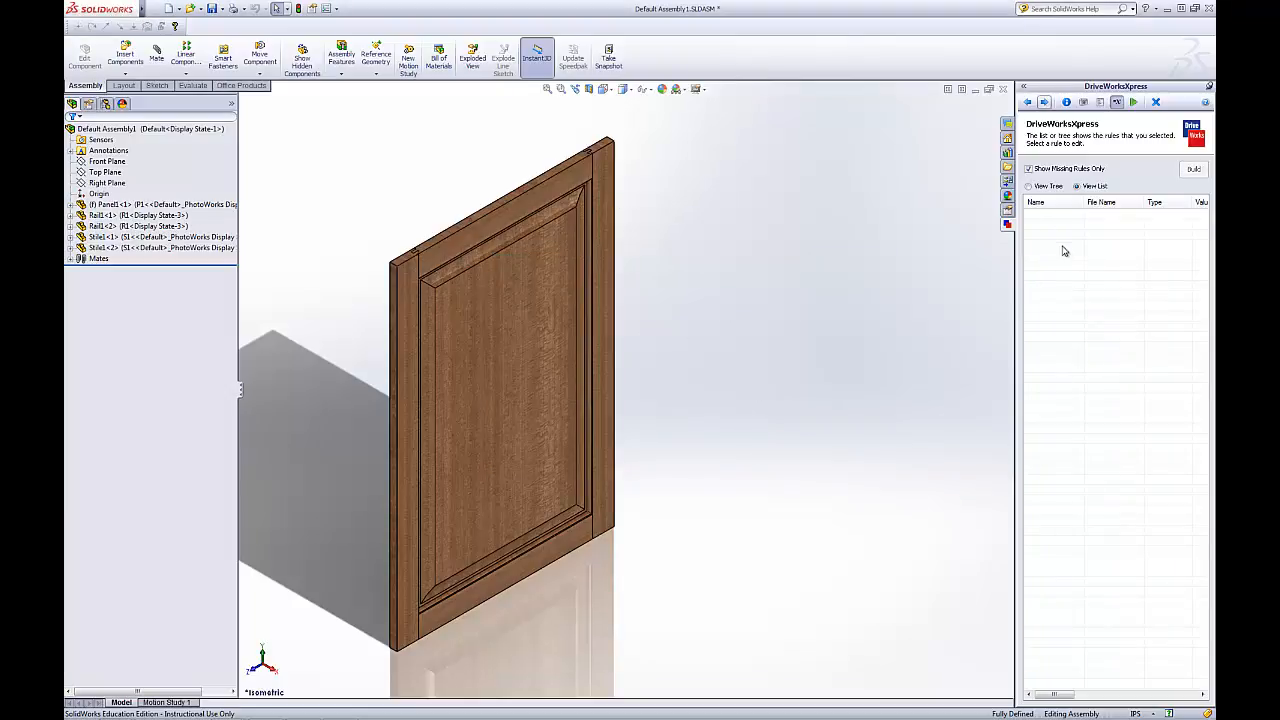
Fill in job number 001, the customer's name, door width 18 and door height 40
click(1044, 102)
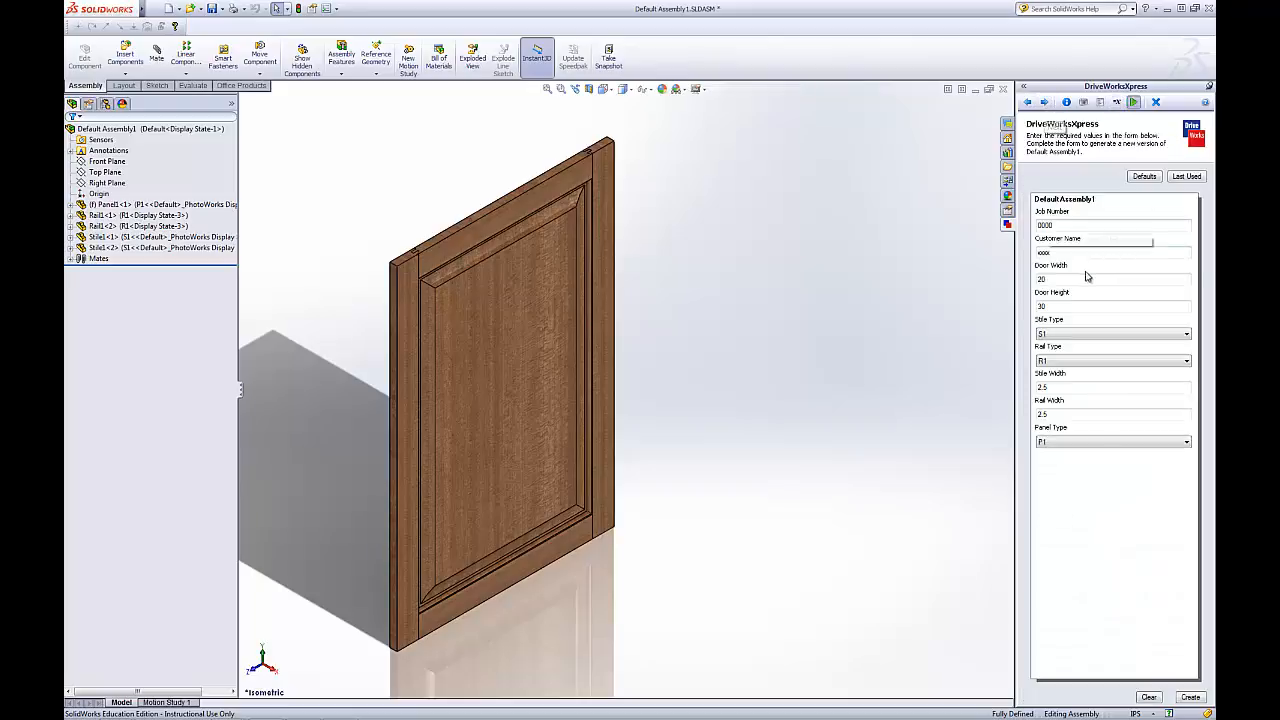
double_click(1069, 226)
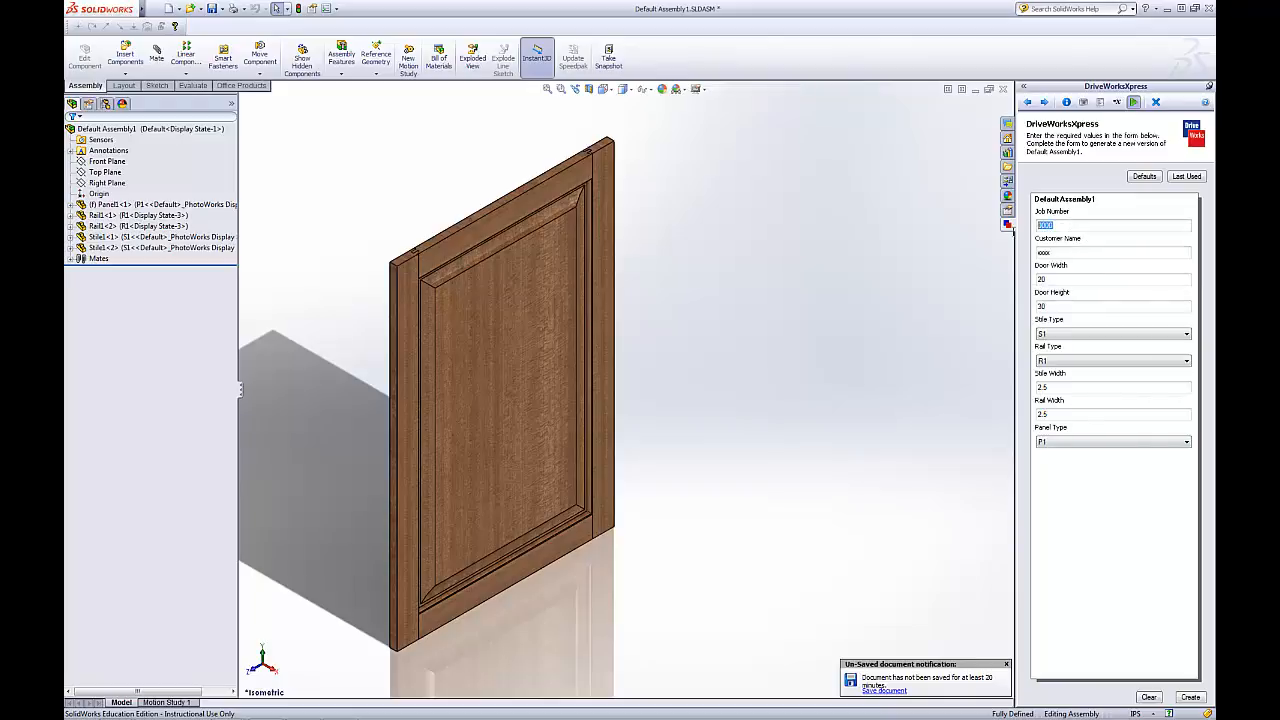
text(001)
key(Tab)
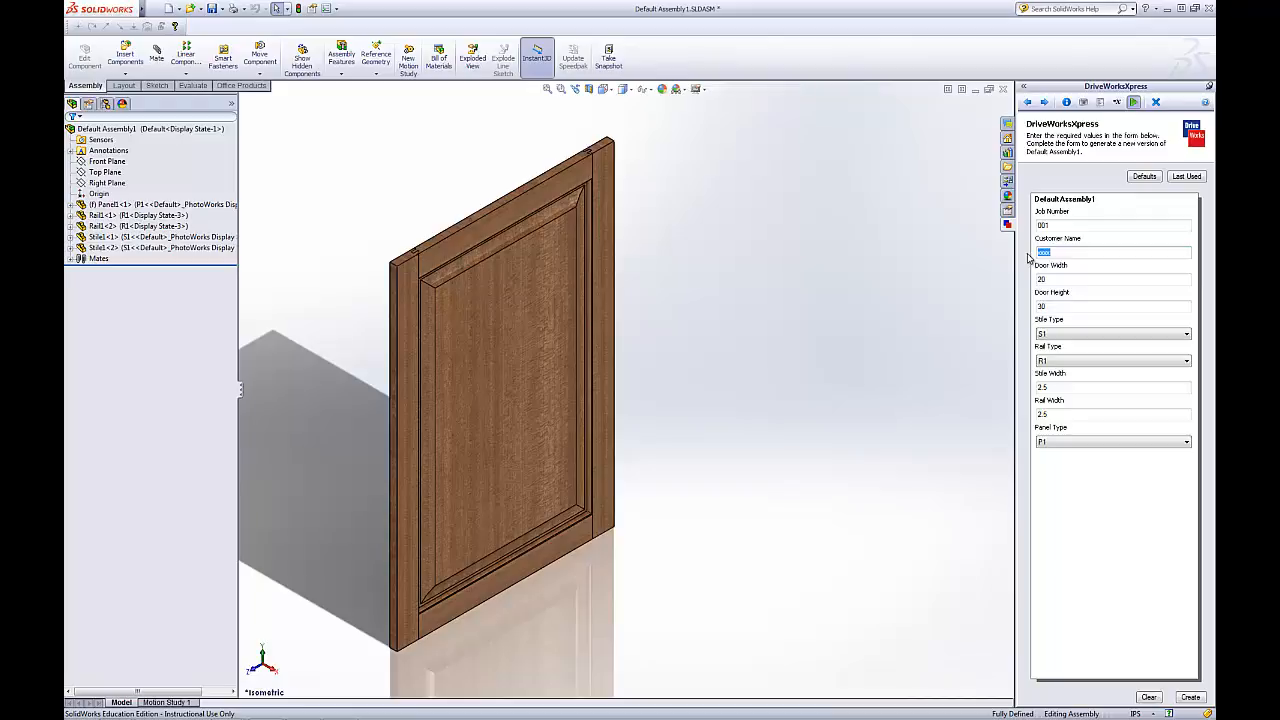
text(Ricky Harris)
click(1050, 280)
double_click(1036, 283)
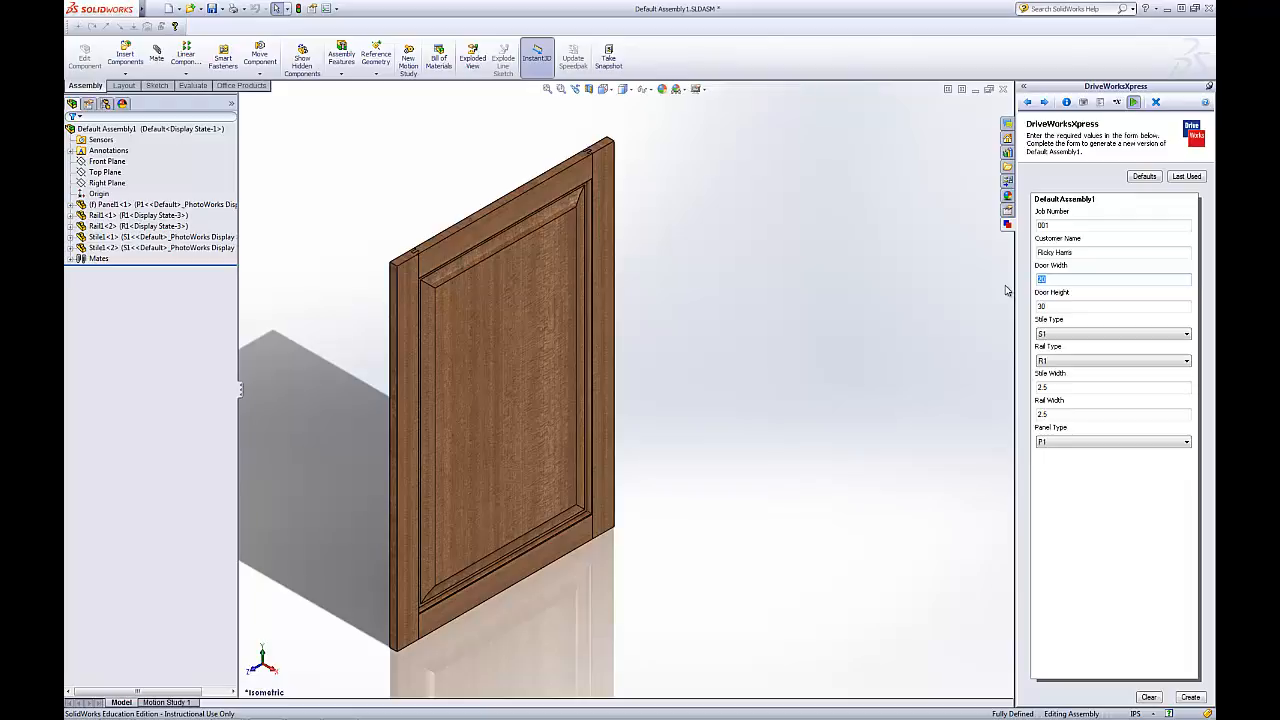
text(18)
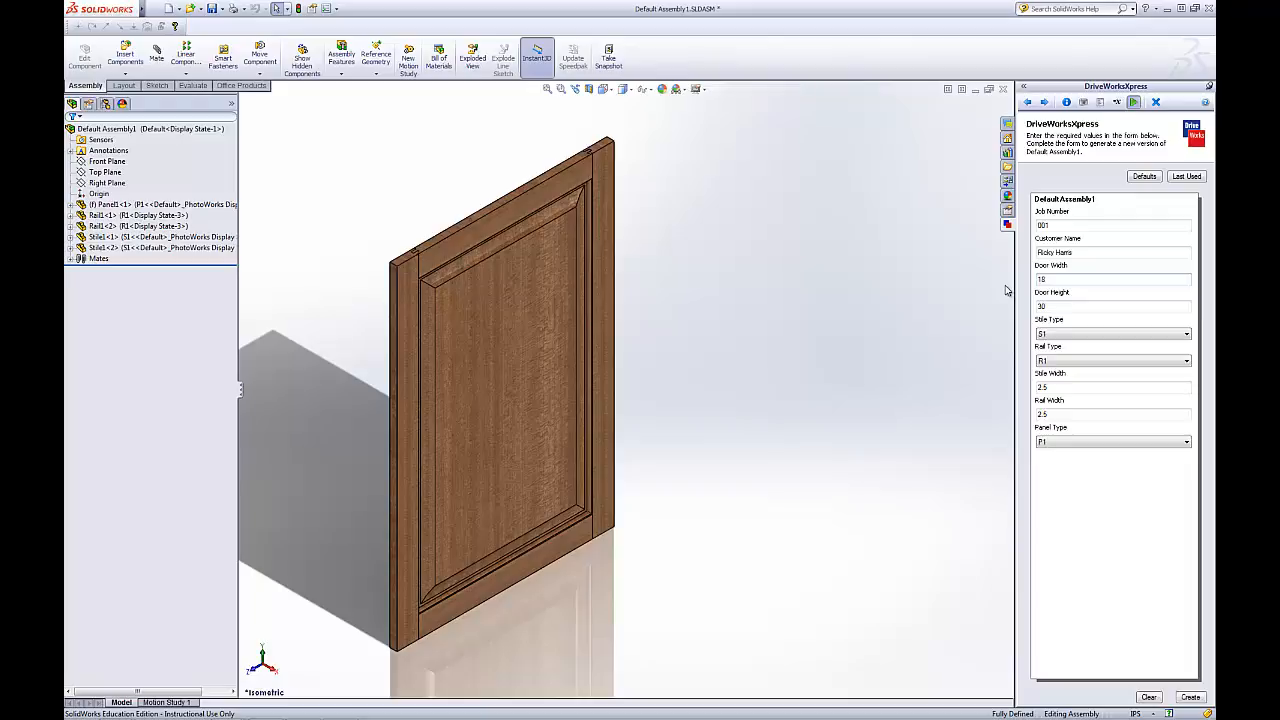
key(Tab)
text(40)
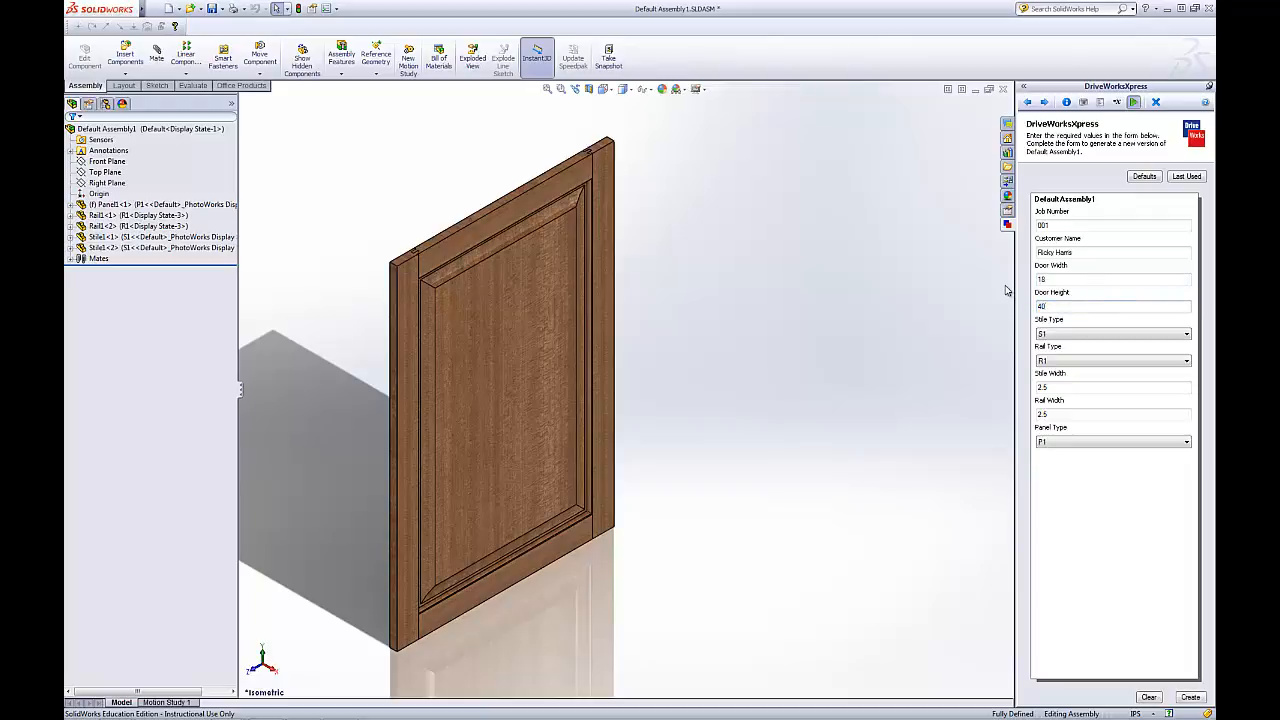
Choose stile S2, rail R2, rail width 4 and panel P2, then create the model
click(1151, 334)
click(1130, 358)
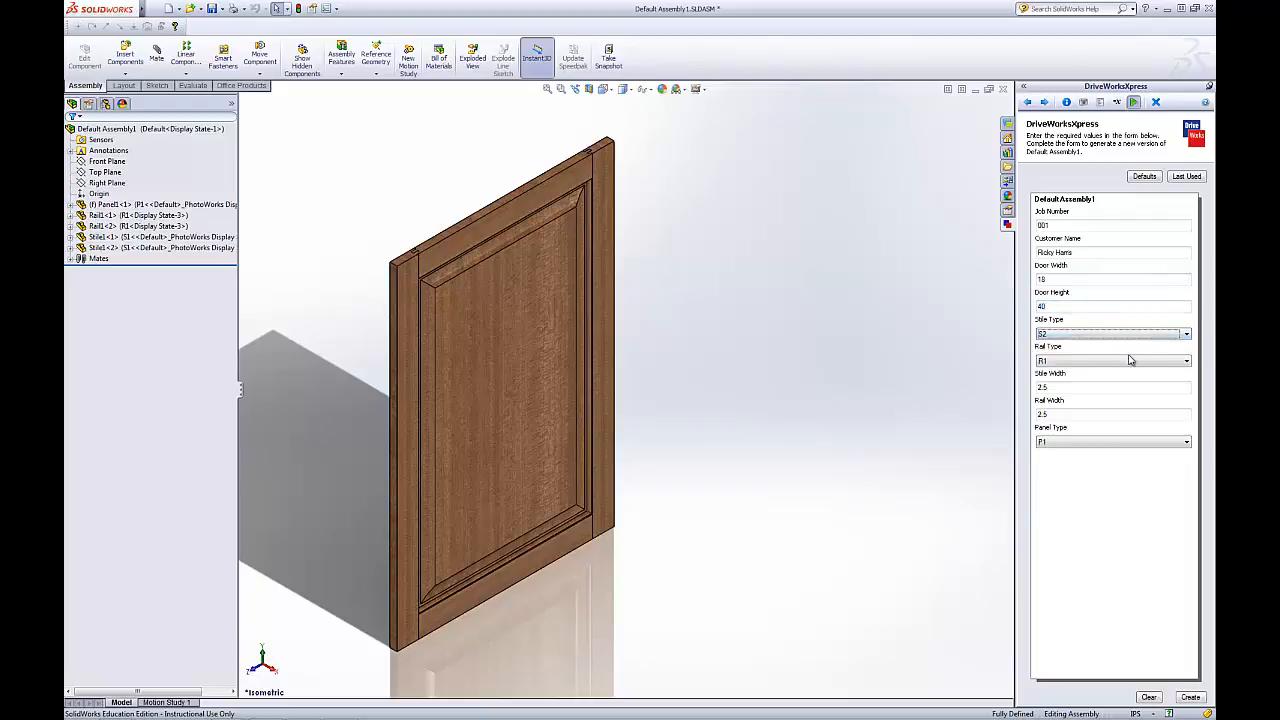
click(1130, 360)
click(1063, 386)
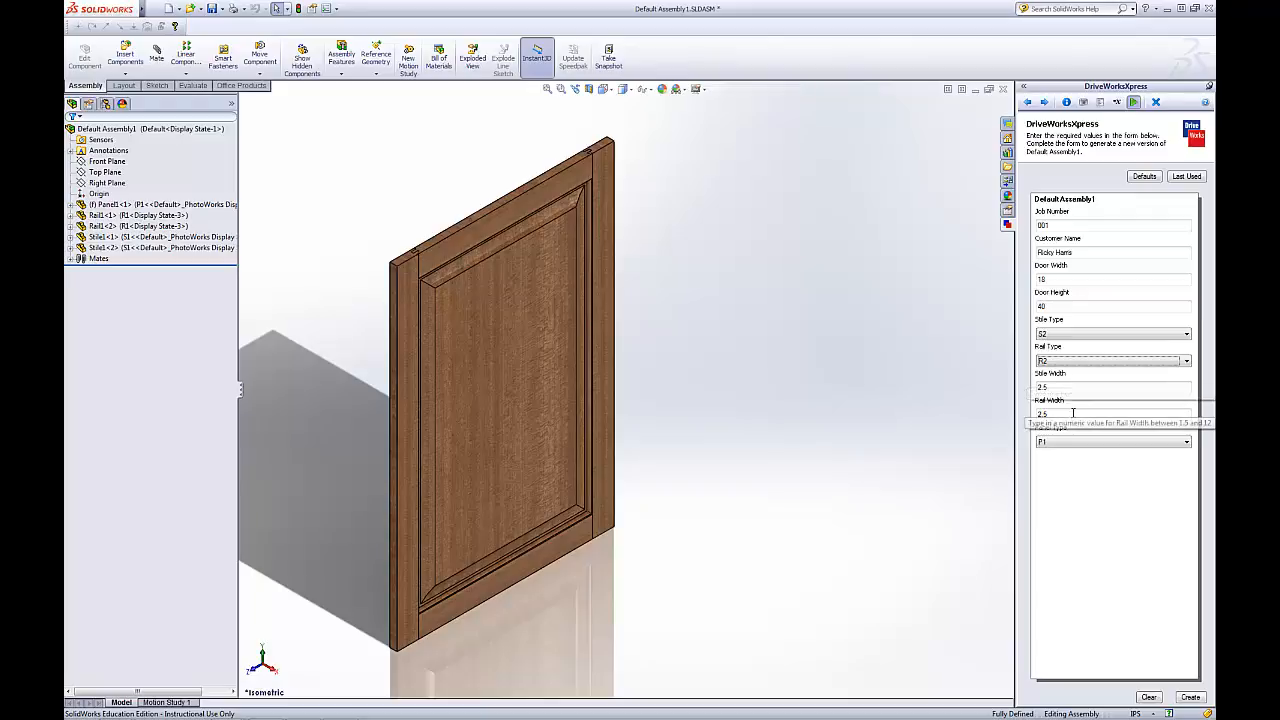
drag(1052, 413, 1022, 420)
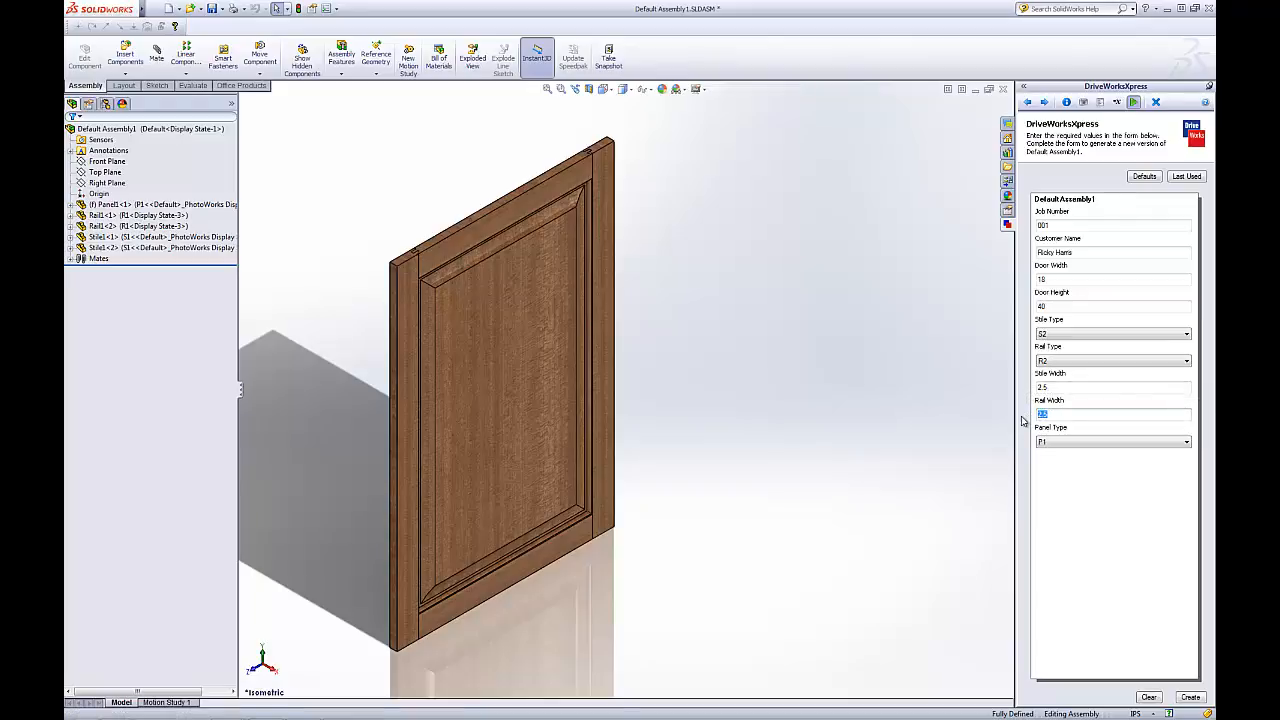
text(4)
click(1166, 446)
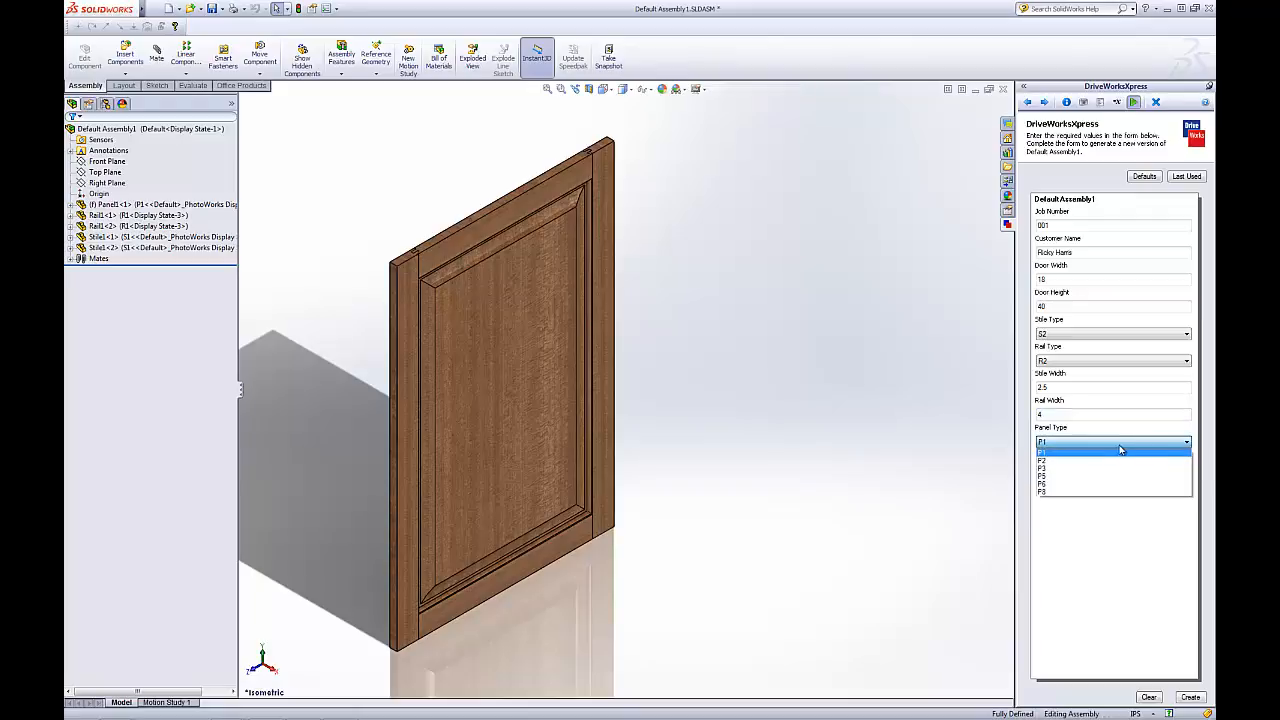
click(1045, 462)
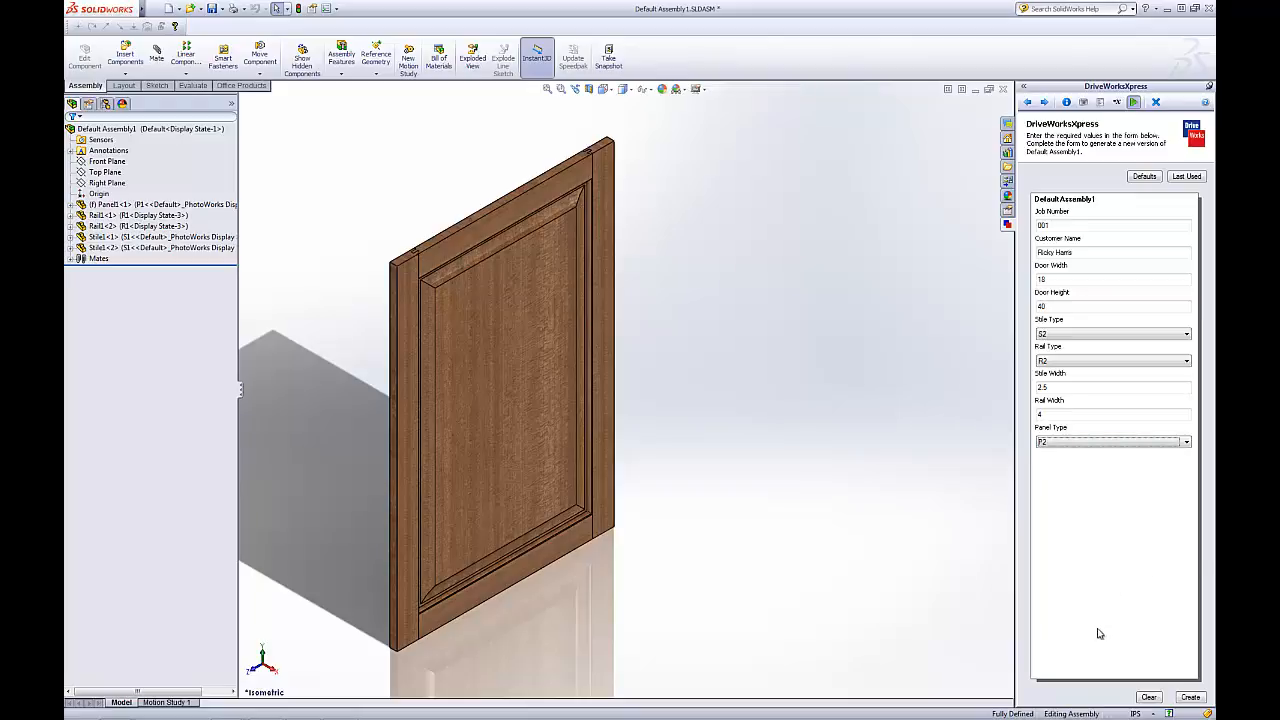
click(1190, 698)
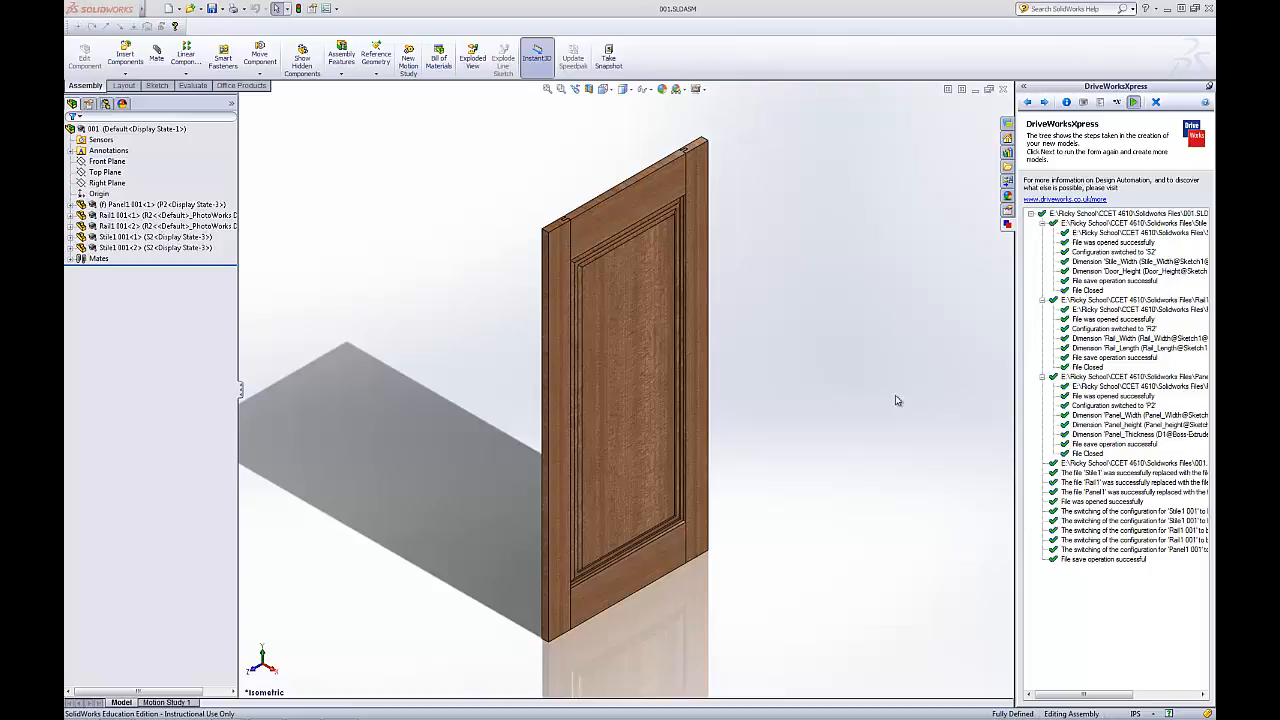
Zoom and orbit around the generated 001 door assembly, then return to isometric view
scroll(663, 277, down, 3)
middle_drag(729, 320, 619, 278)
scroll(525, 231, down, 5)
scroll(619, 278, up, 5)
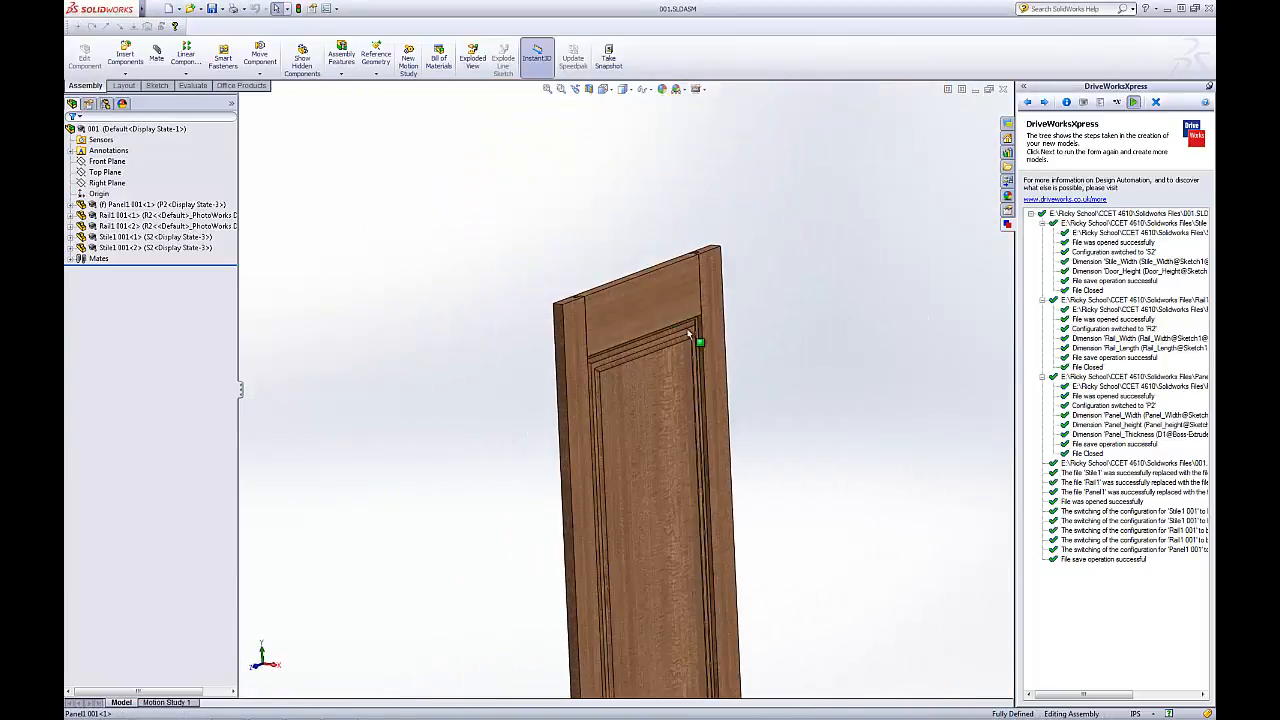
scroll(687, 328, up, 4)
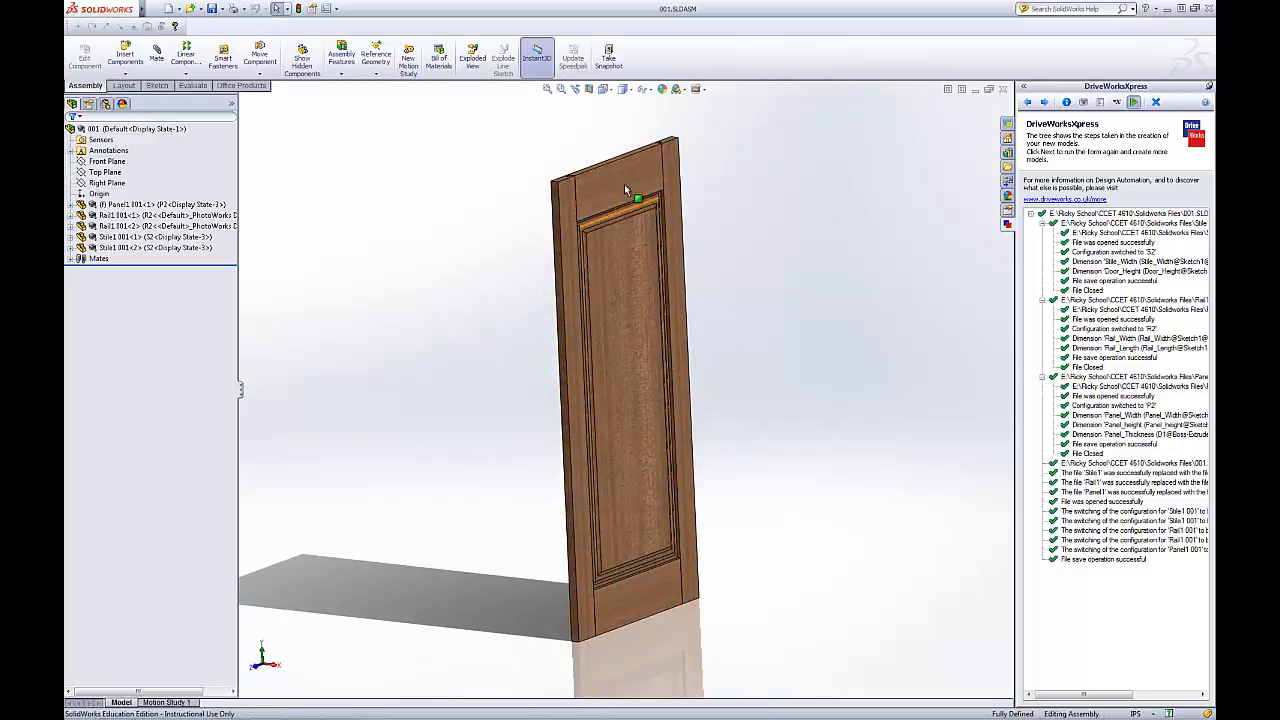
middle_drag(694, 246, 686, 370)
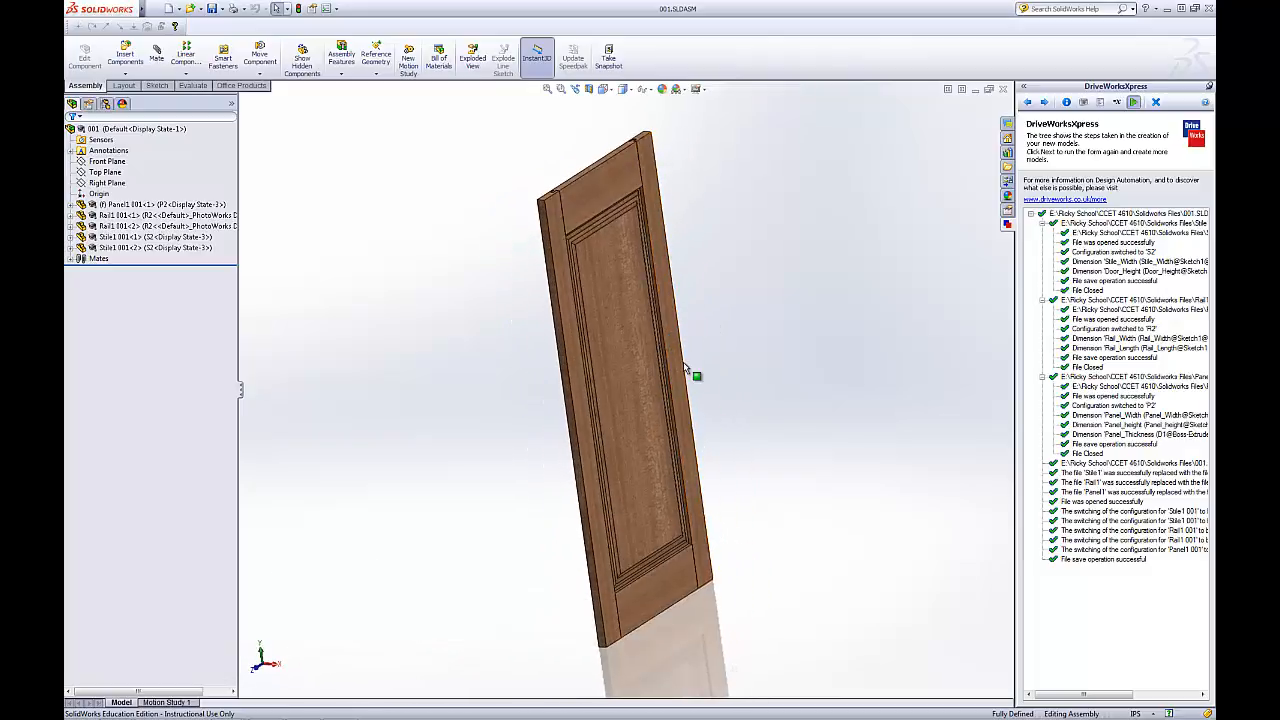
key(ctrl+7)
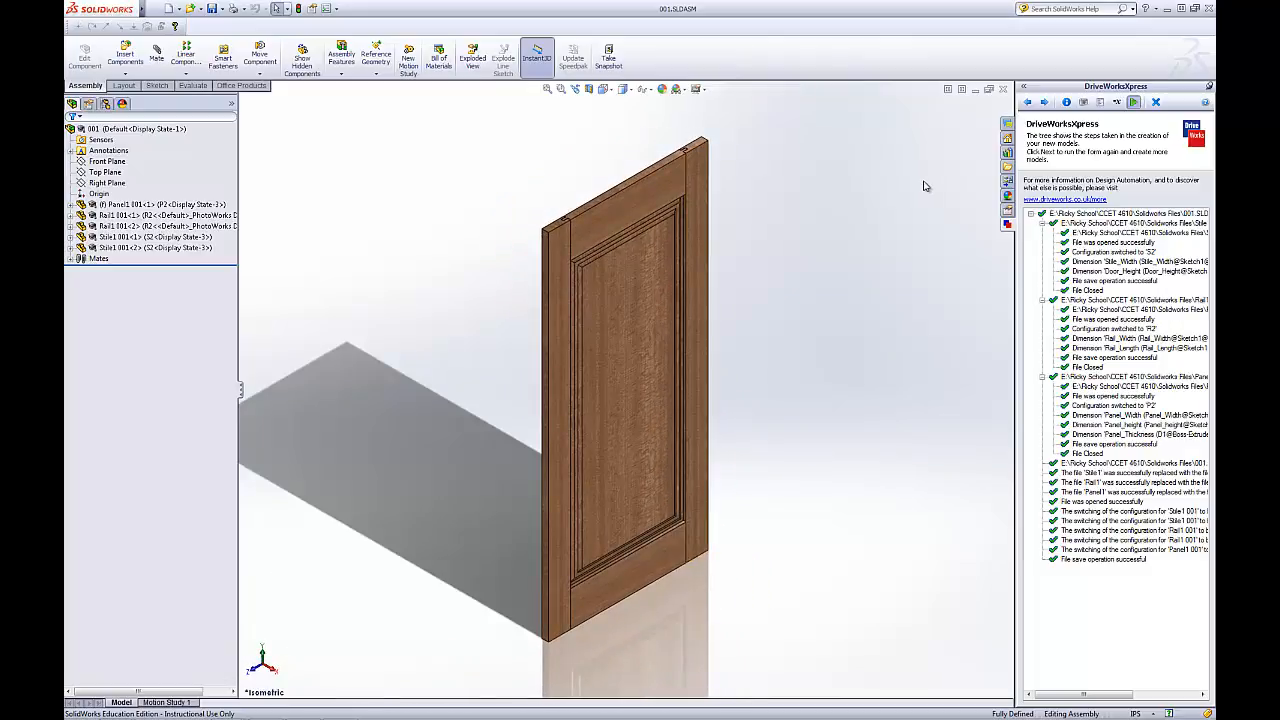